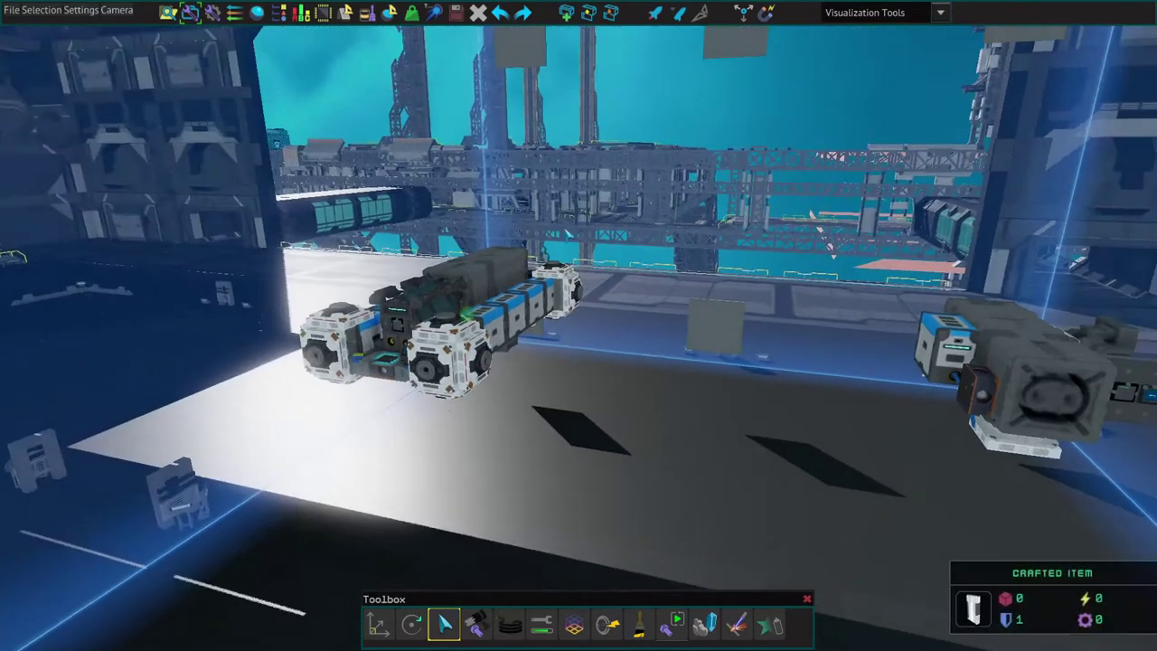
Enter test mode to fly the drone toward laser-designated points.
{"action": "key", "text": "F5"}
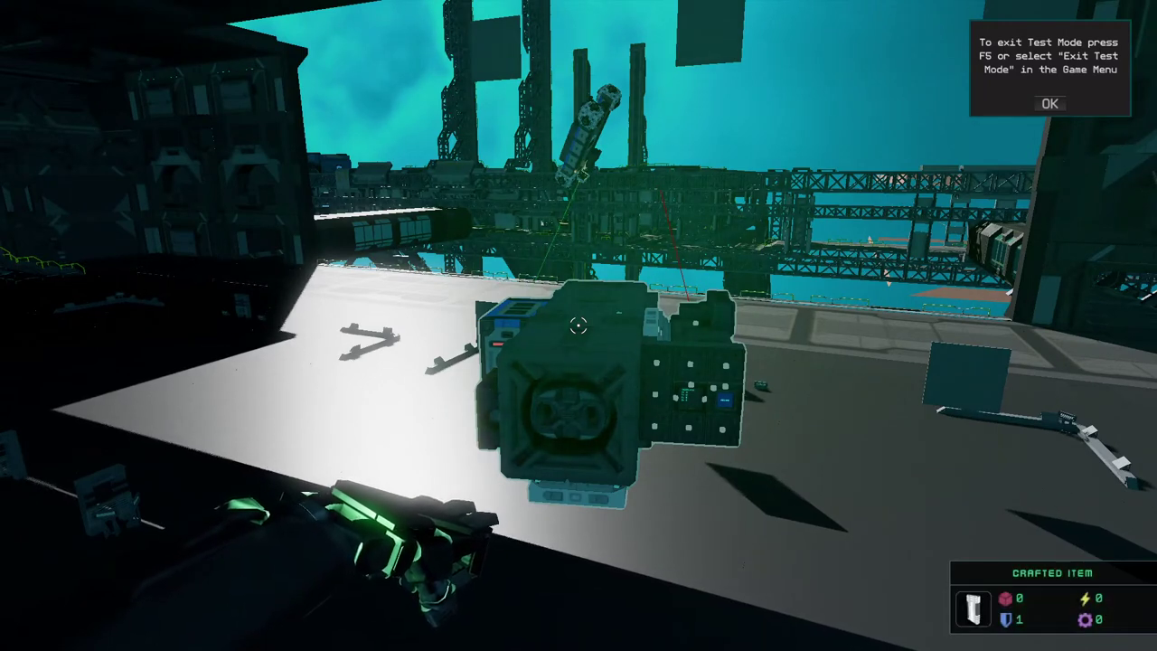
Exit test mode, select the whole ship and duplicate it twice with Ctrl+D.
{"action": "key", "text": "F5"}
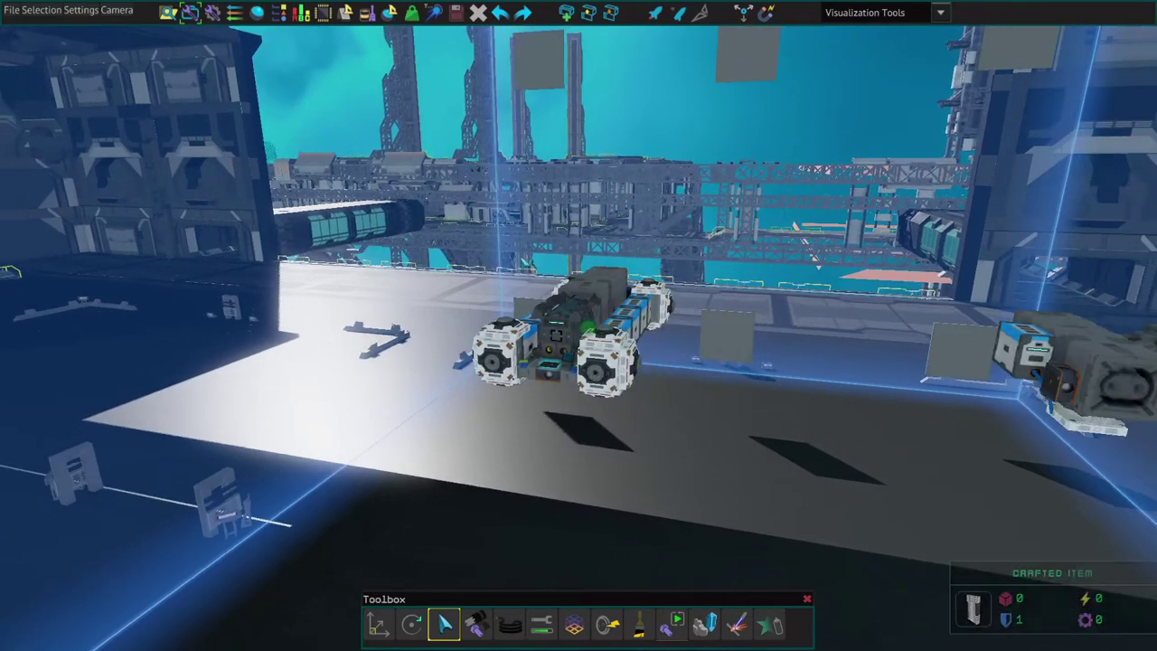
{"action": "key", "text": "a"}
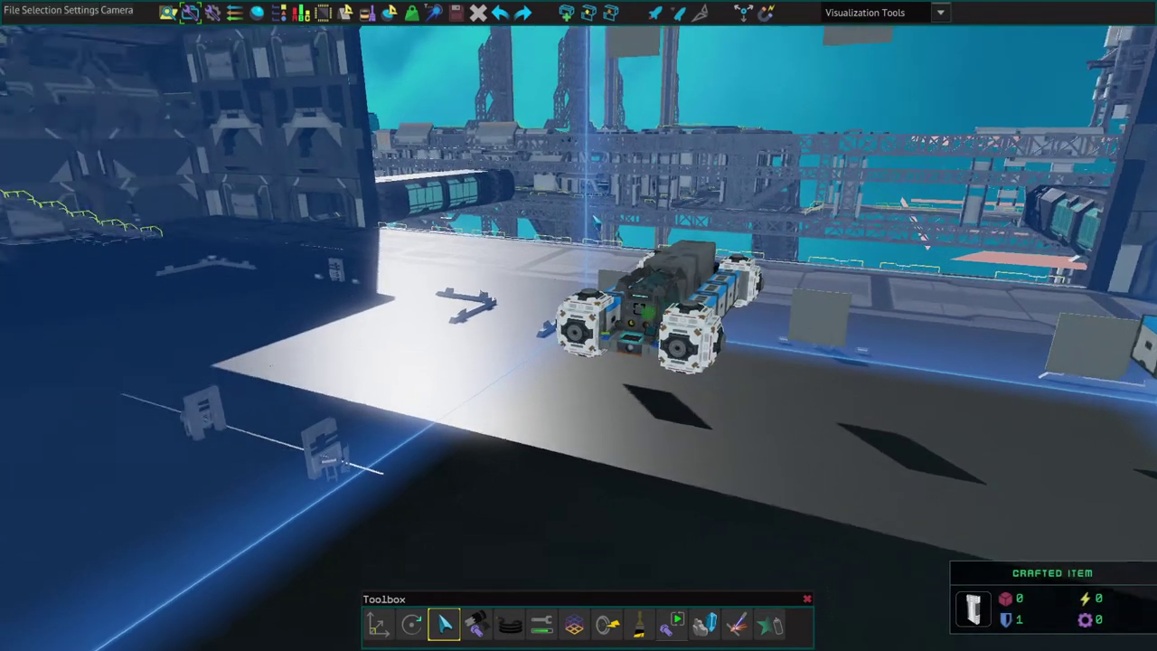
{"action": "left_click", "coordinate": [749, 289]}
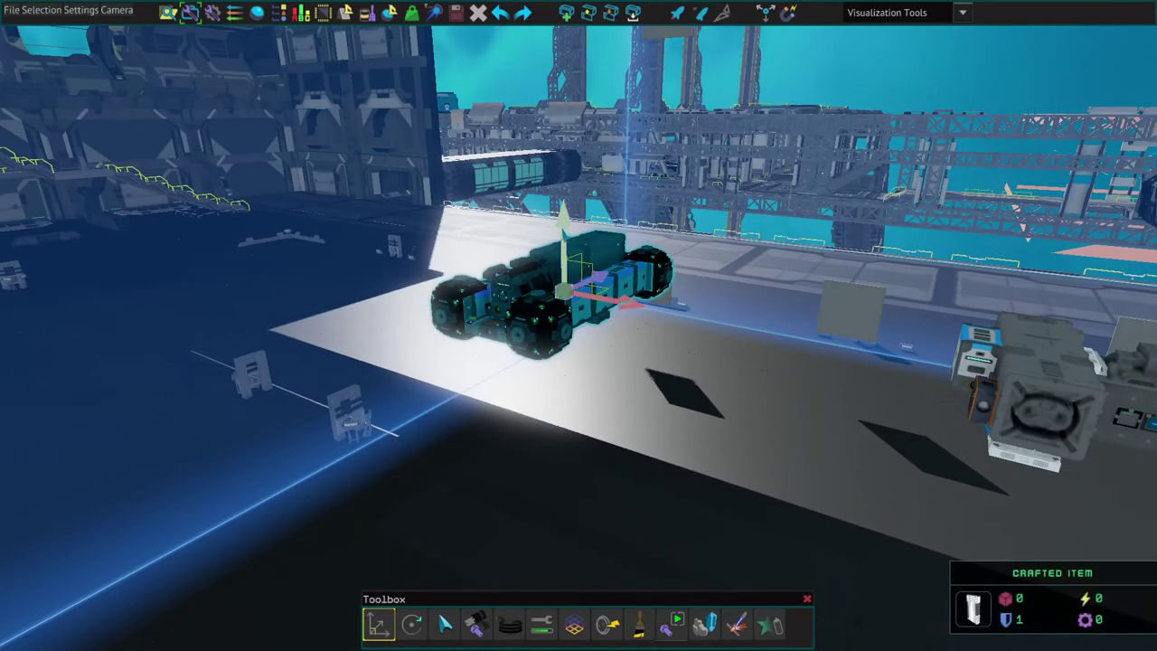
{"action": "key", "text": "ctrl+d"}
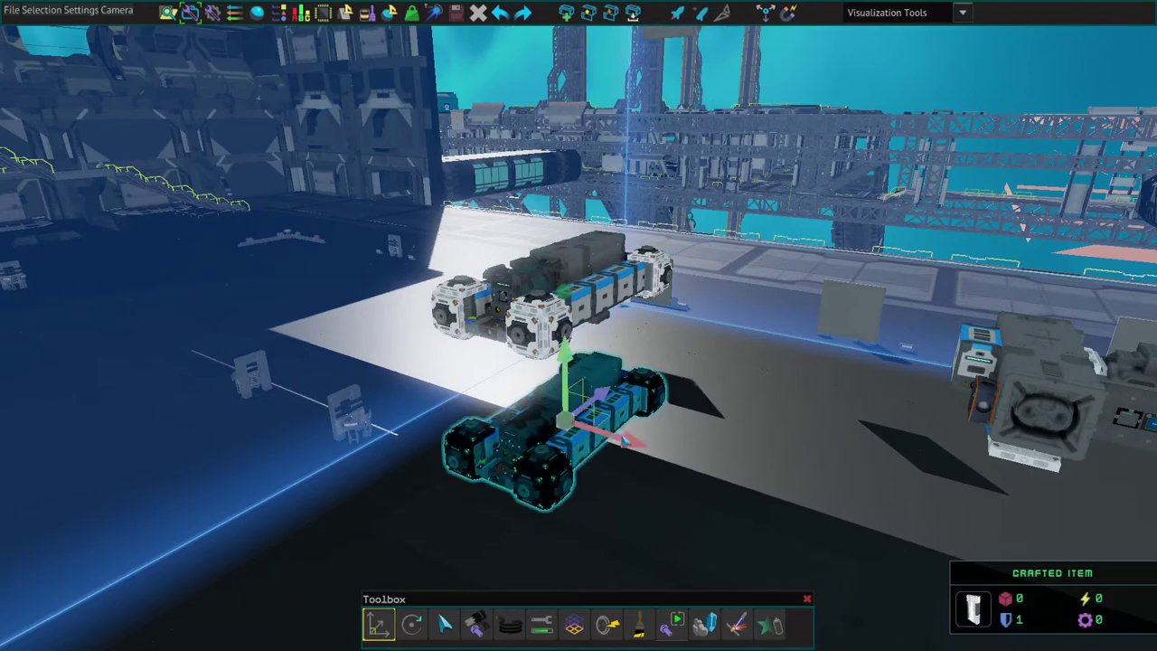
{"action": "key", "text": "ctrl+d"}
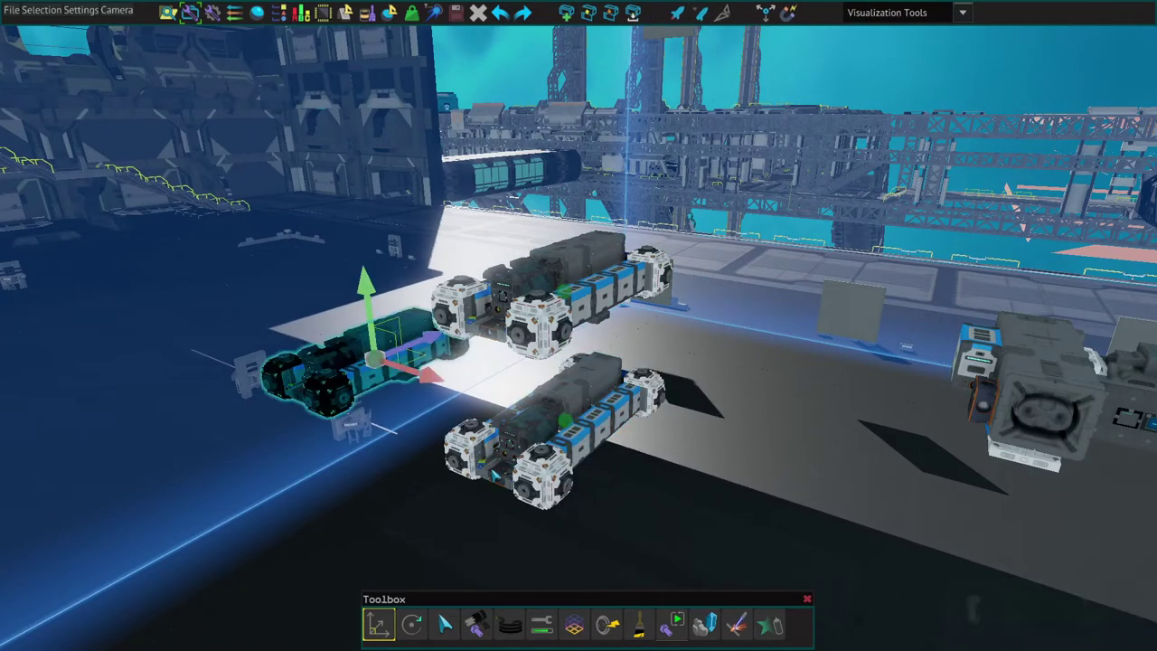
{"action": "key", "text": "d"}
Start test mode and walk toward and away from the drone among the copies.
{"action": "key", "text": "F5"}
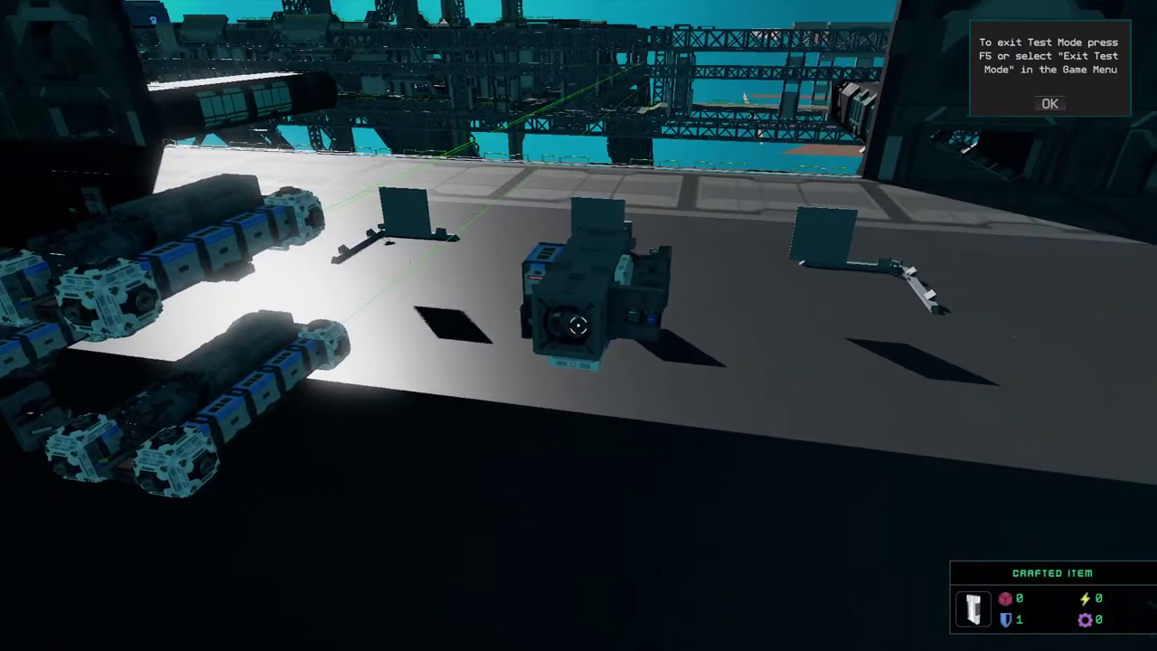
{"action": "key", "text": "w"}
{"action": "key", "text": "w"}
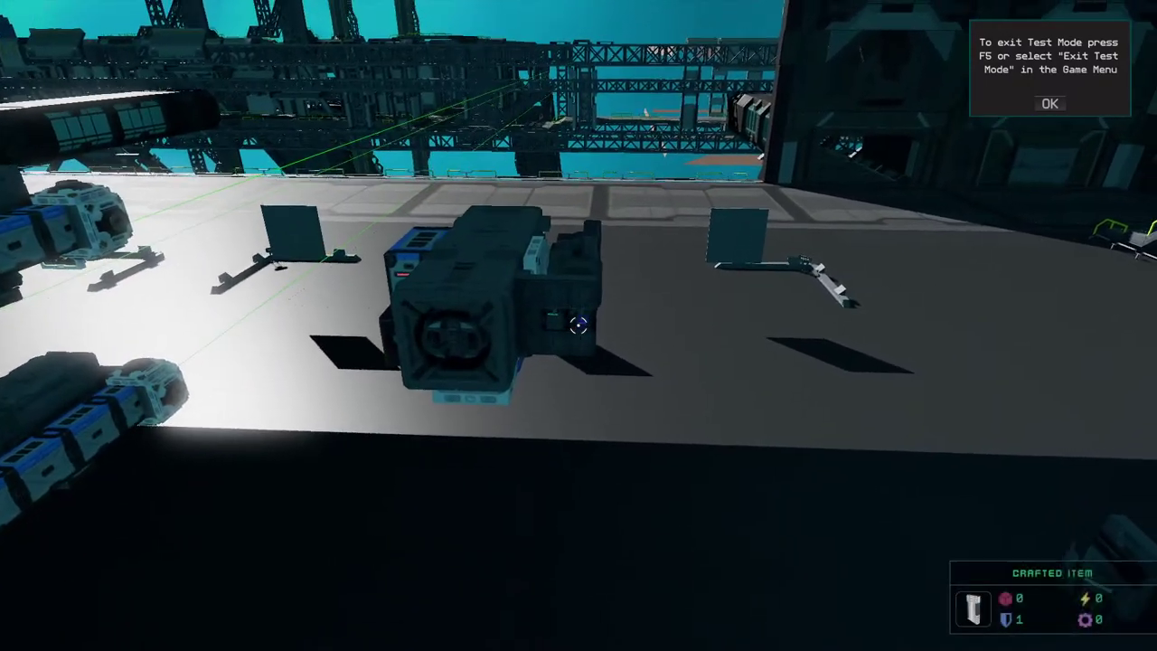
{"action": "key", "text": "s"}
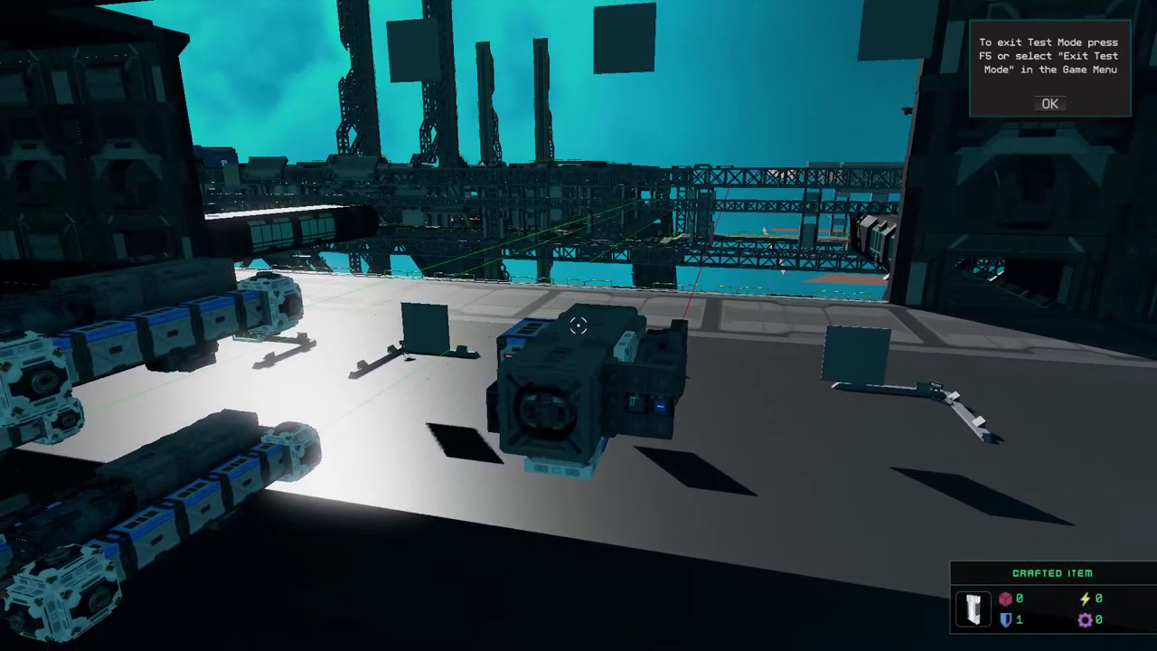
{"action": "key", "text": "w"}
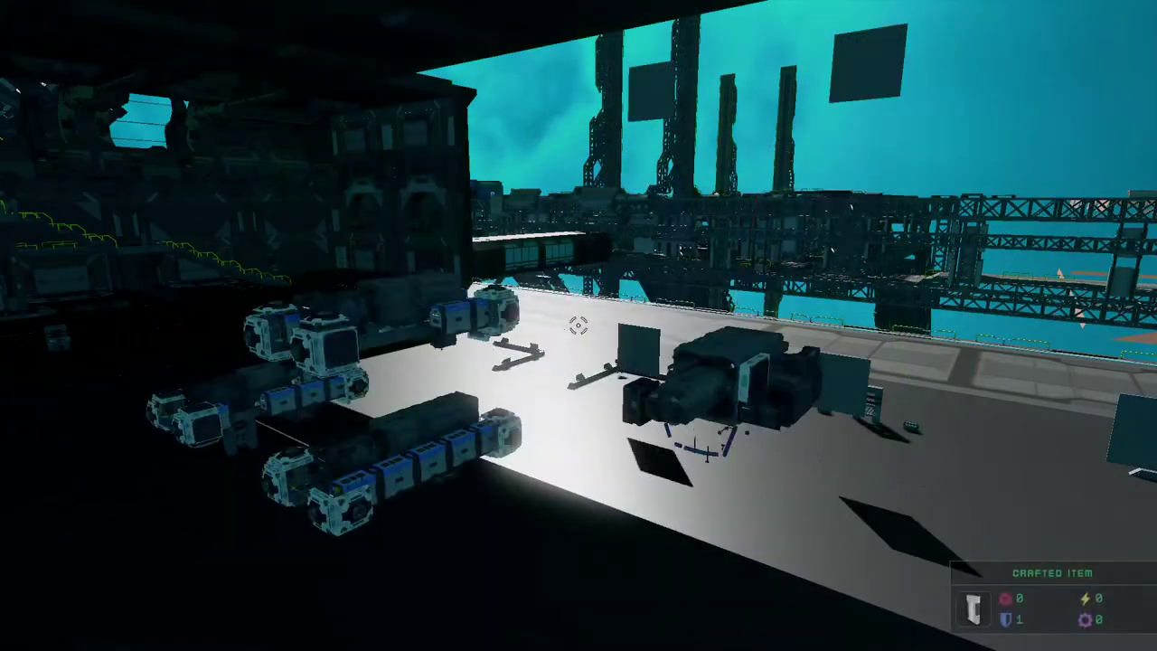
Exit test mode and show the Torpedo Laser Sensor properties with identifier RD02.
{"action": "key", "text": "F5"}
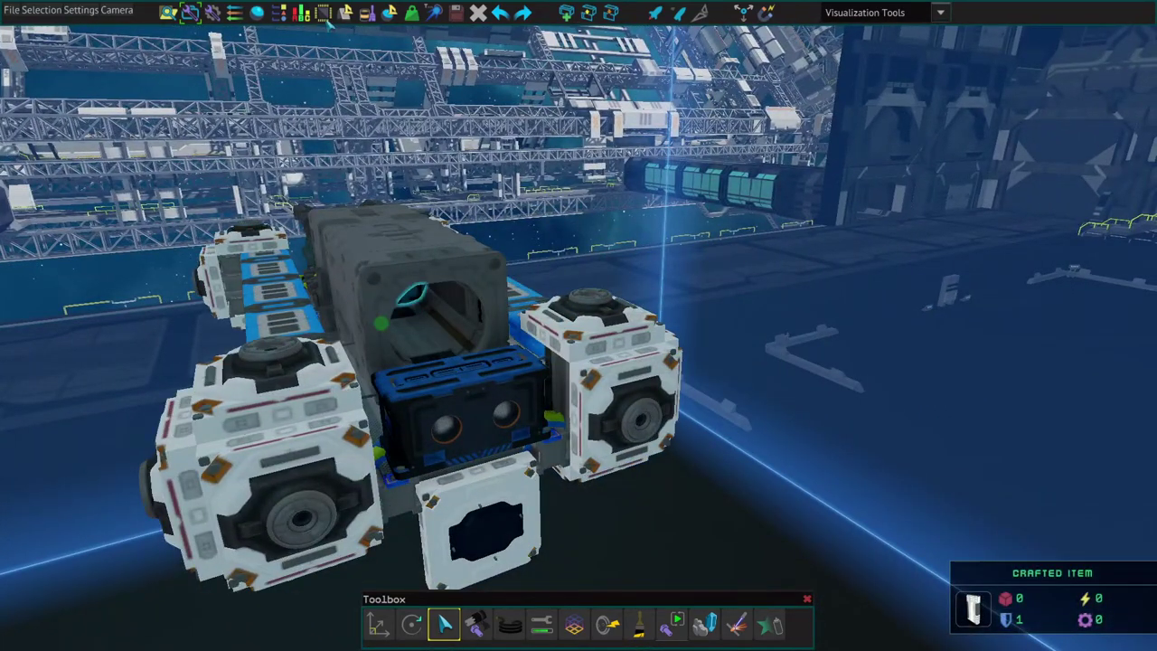
{"action": "left_click", "coordinate": [303, 14]}
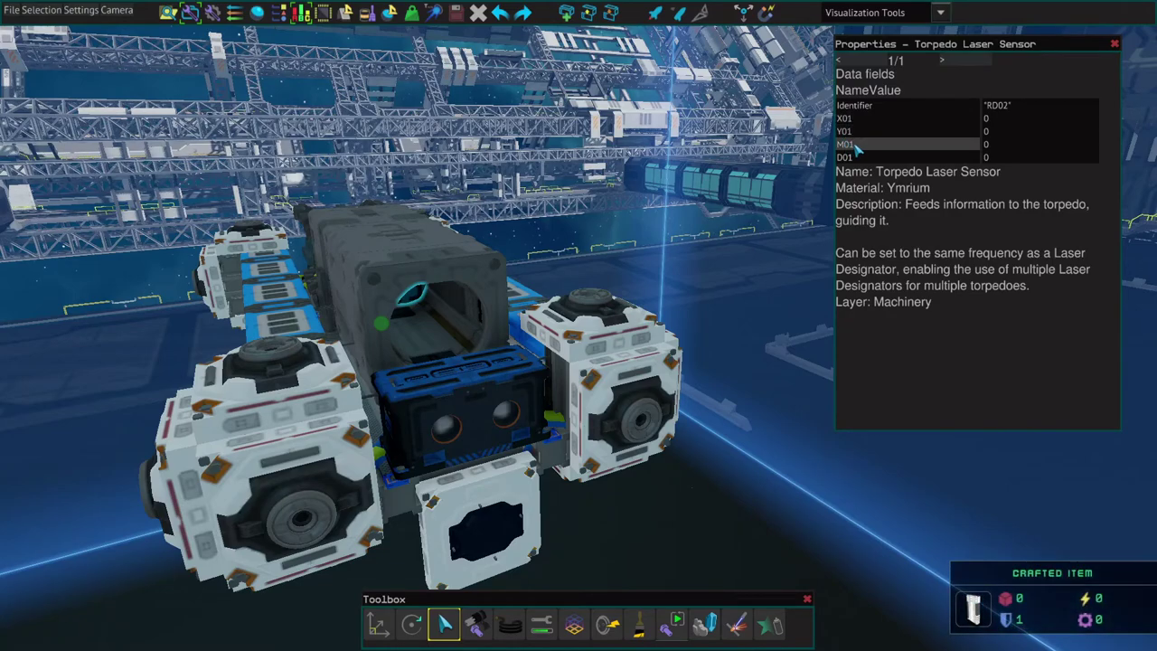
Select the Laser Designator to show laser length 5000 and identifier RD02.
{"action": "key", "text": "d"}
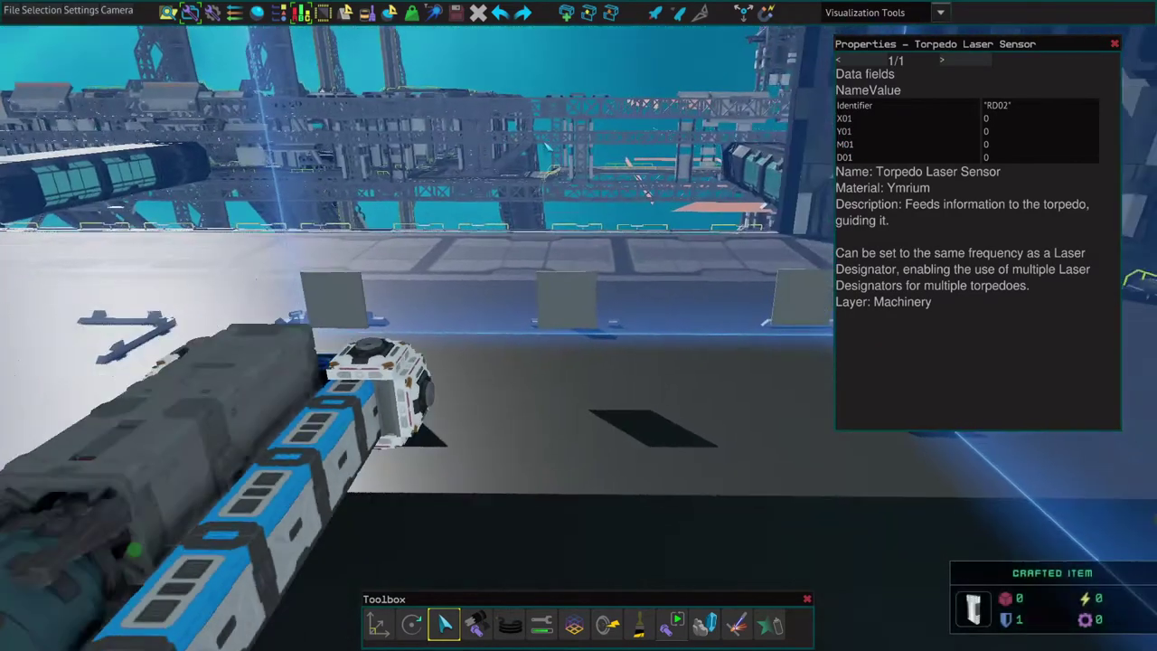
{"action": "key", "text": "d"}
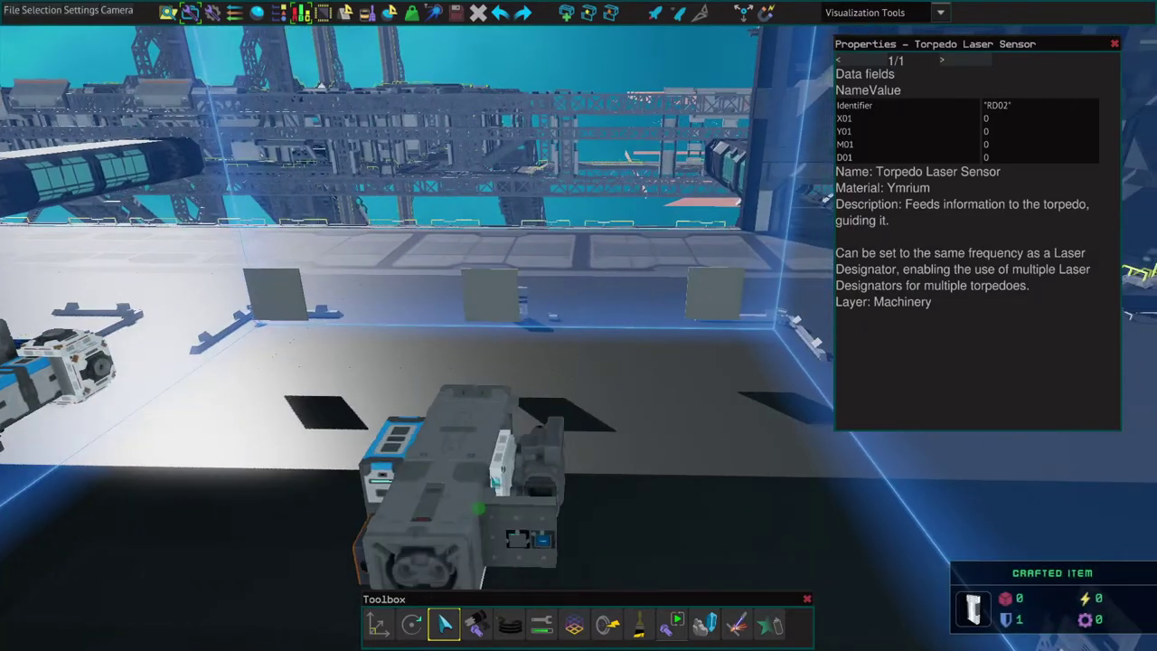
{"action": "left_click", "coordinate": [542, 464]}
{"action": "key", "text": "a"}
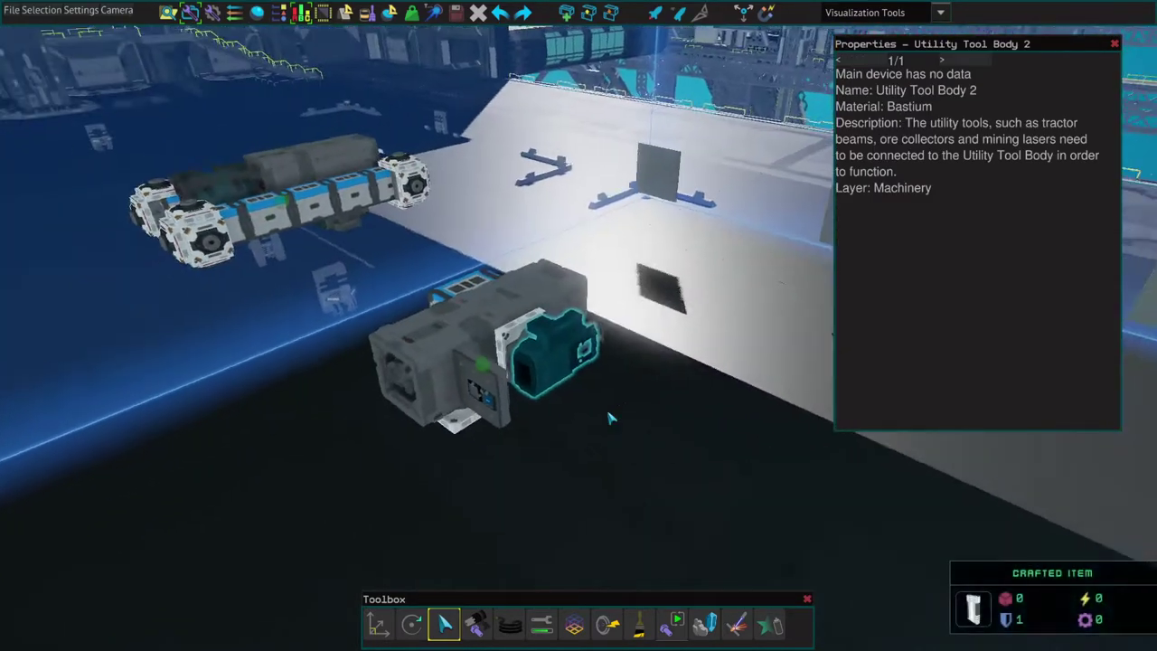
{"action": "key", "text": "a"}
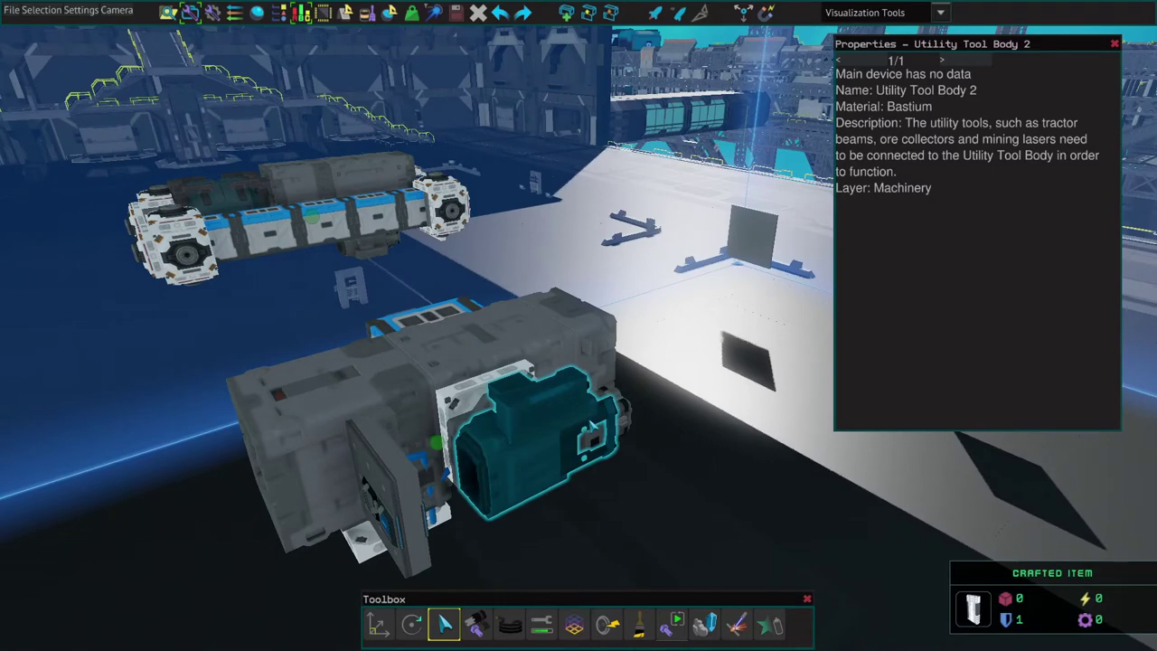
{"action": "left_click", "coordinate": [590, 436]}
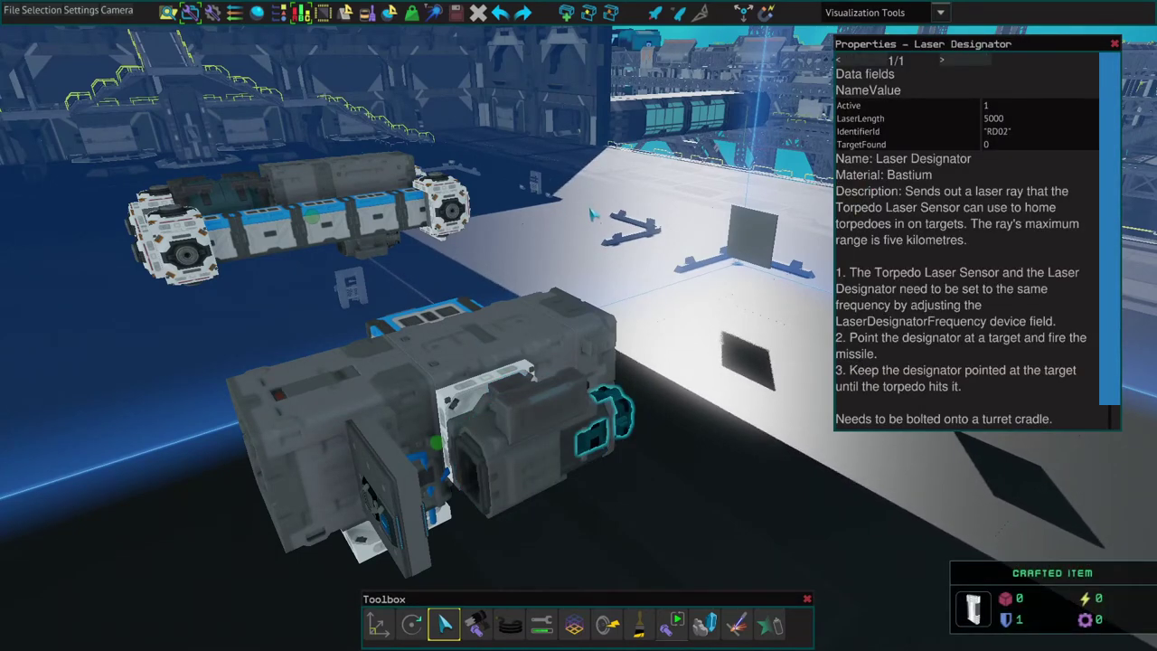
{"action": "key", "text": "d"}
{"action": "key", "text": "d"}
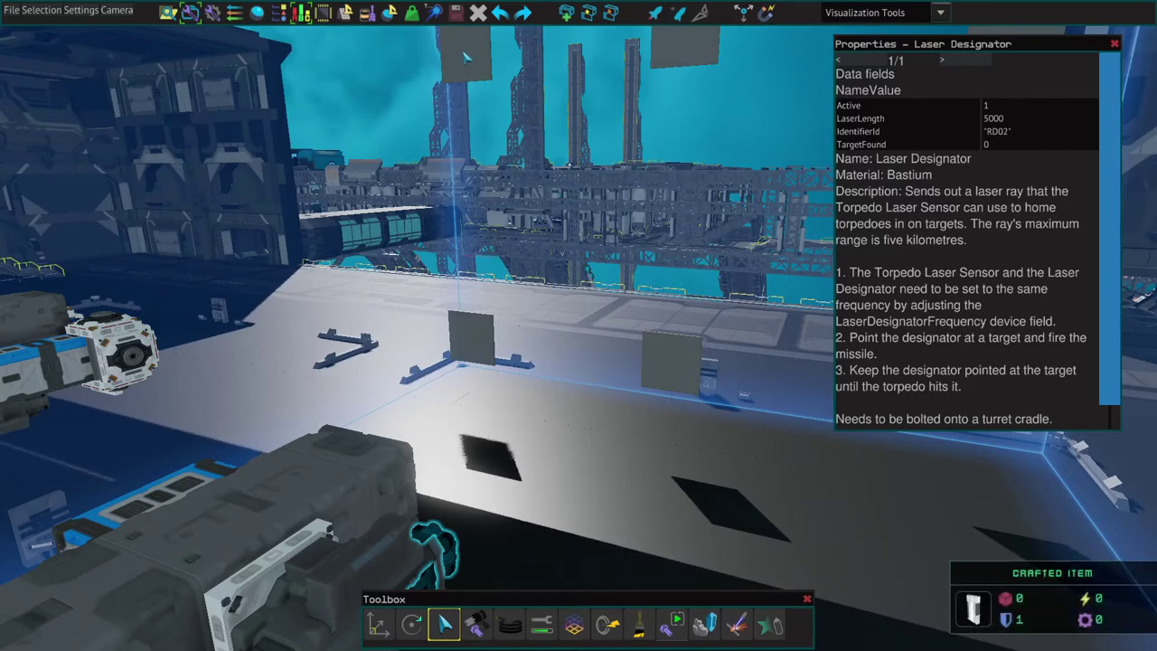
Move the camera around both vehicles, closing in on the laser designator and drone.
{"action": "key", "text": "a"}
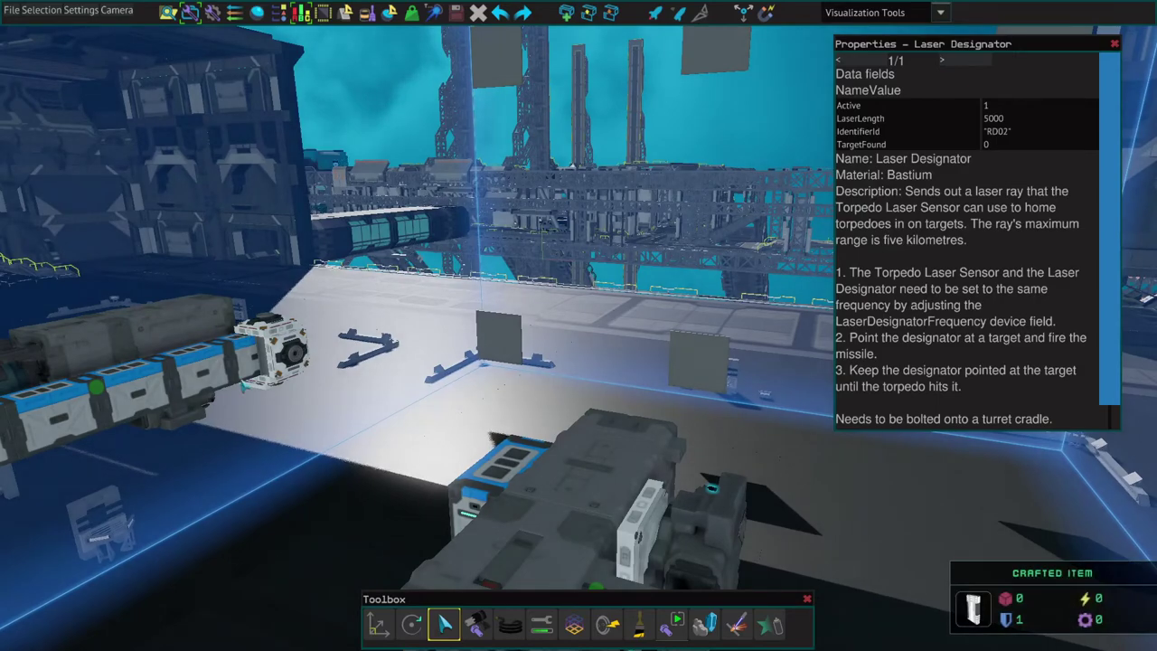
{"action": "key", "text": "a"}
{"action": "key", "text": "a"}
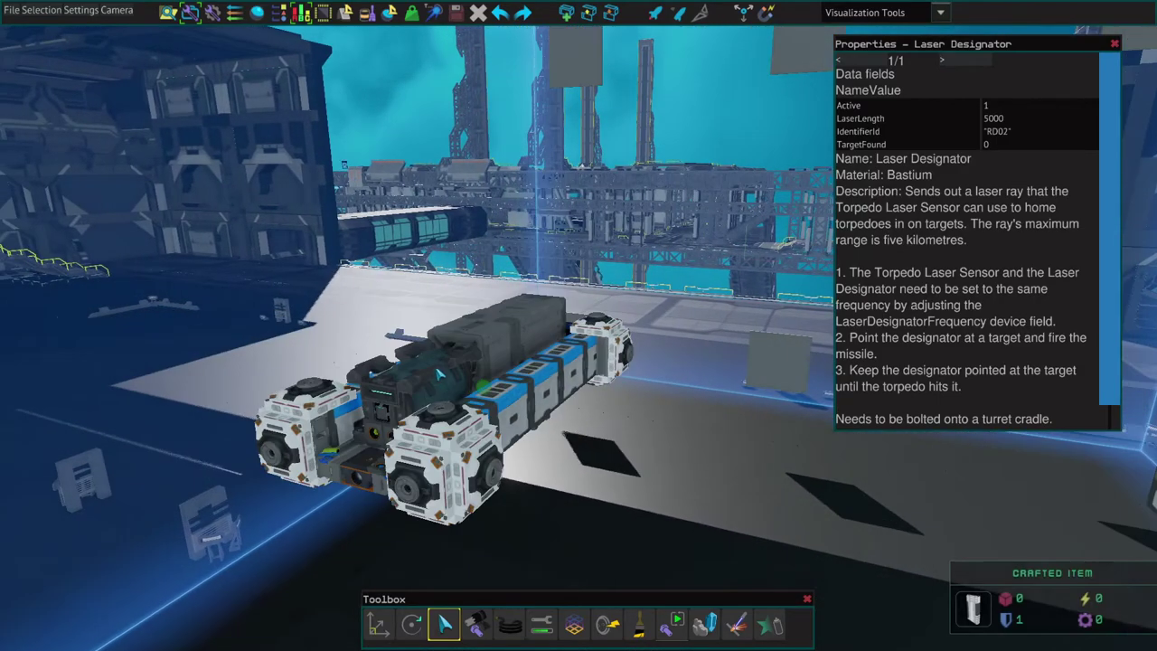
{"action": "key", "text": "a"}
{"action": "key", "text": "d"}
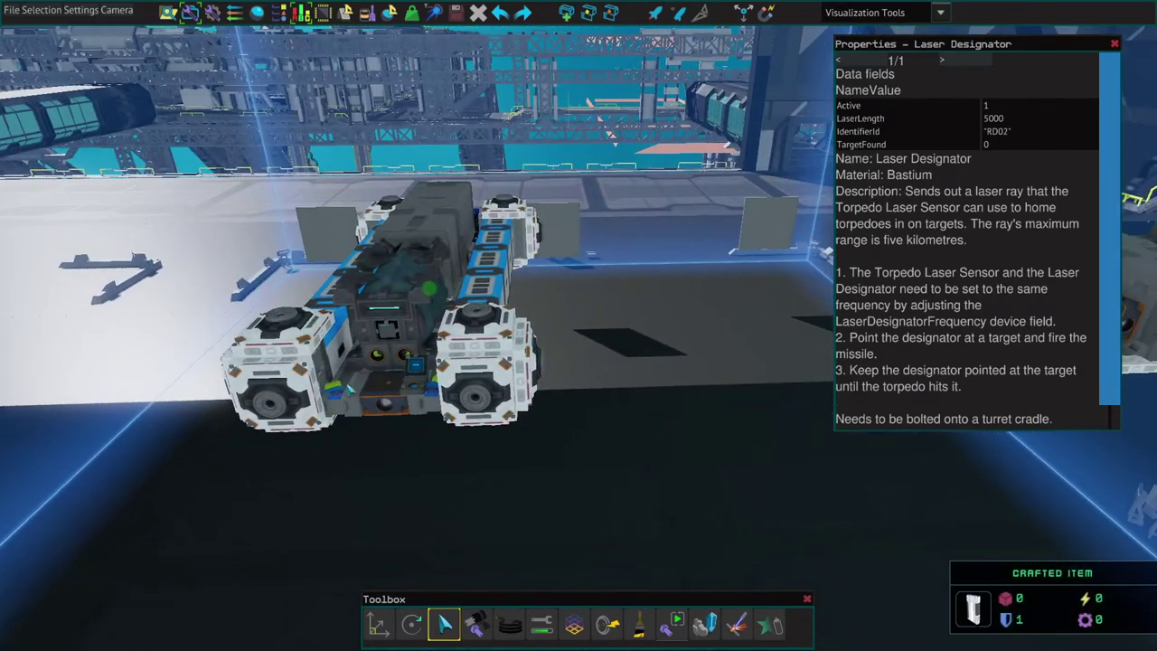
{"action": "key", "text": "d"}
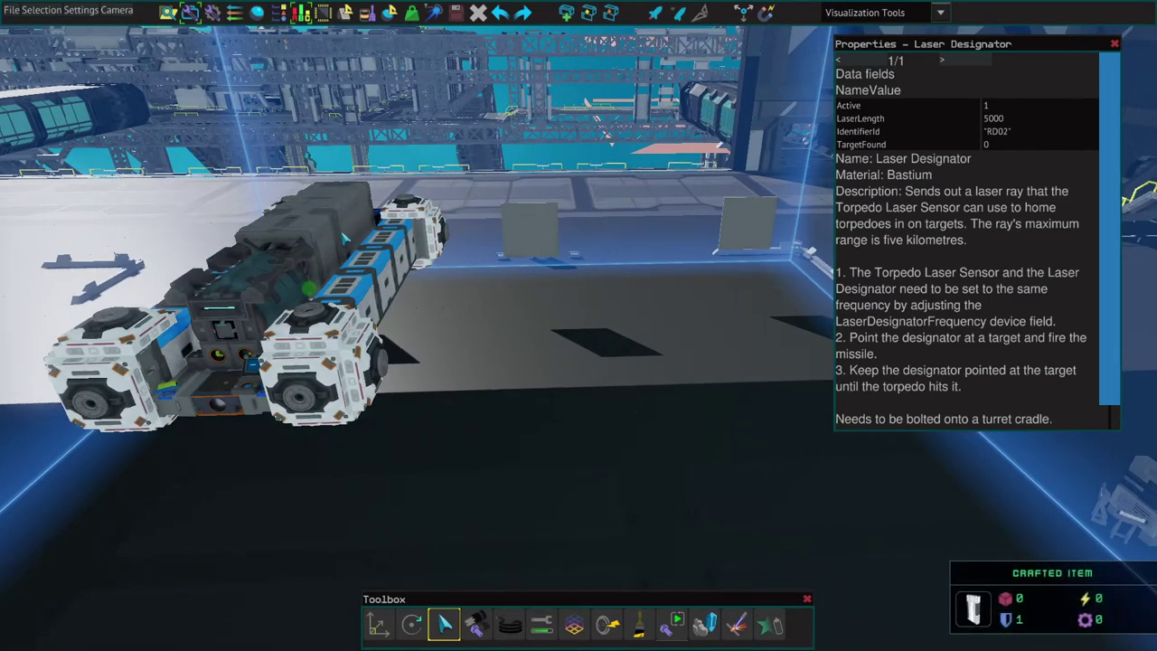
{"action": "key", "text": "s"}
{"action": "key", "text": "a"}
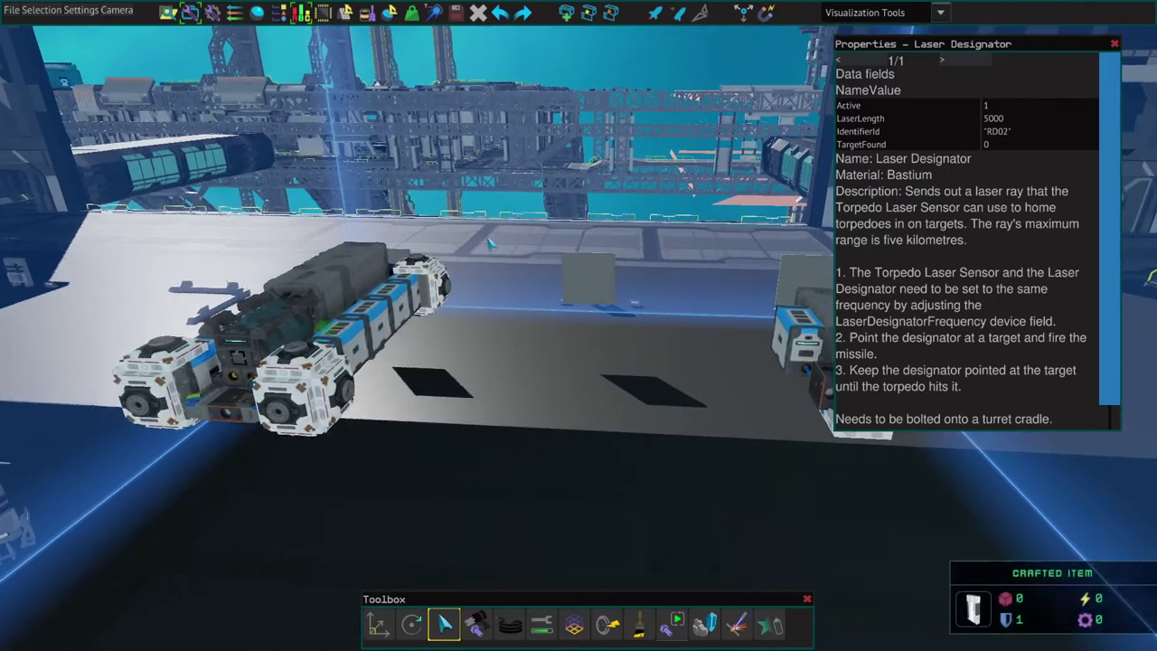
{"action": "key", "text": "w"}
{"action": "key", "text": "w"}
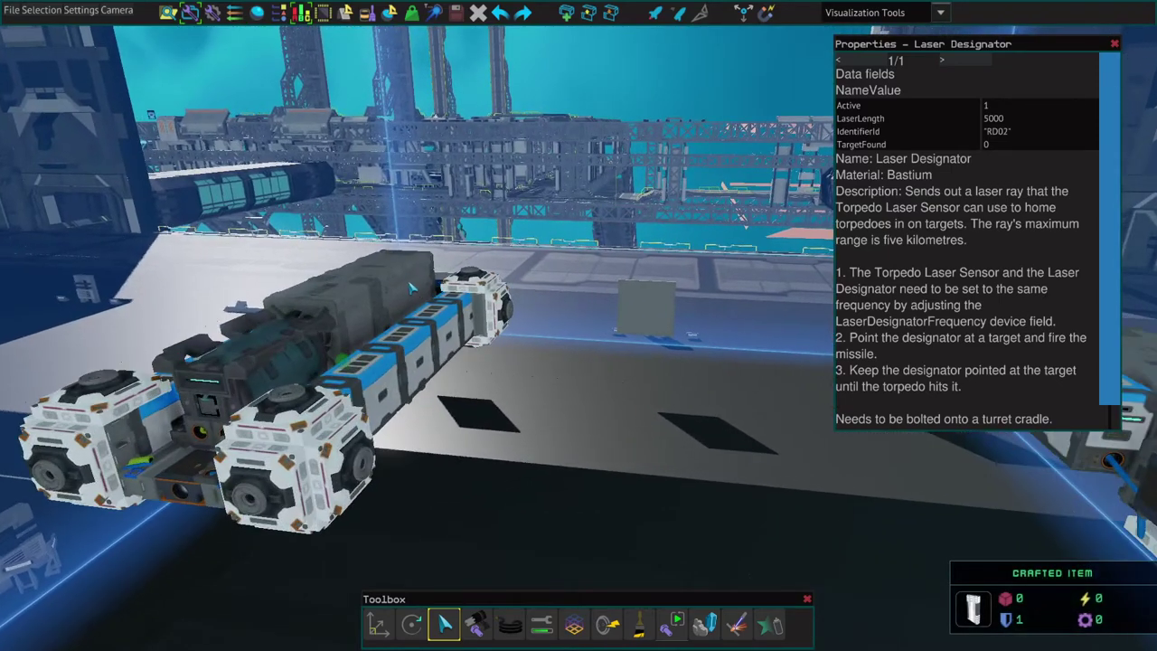
{"action": "key", "text": "s"}
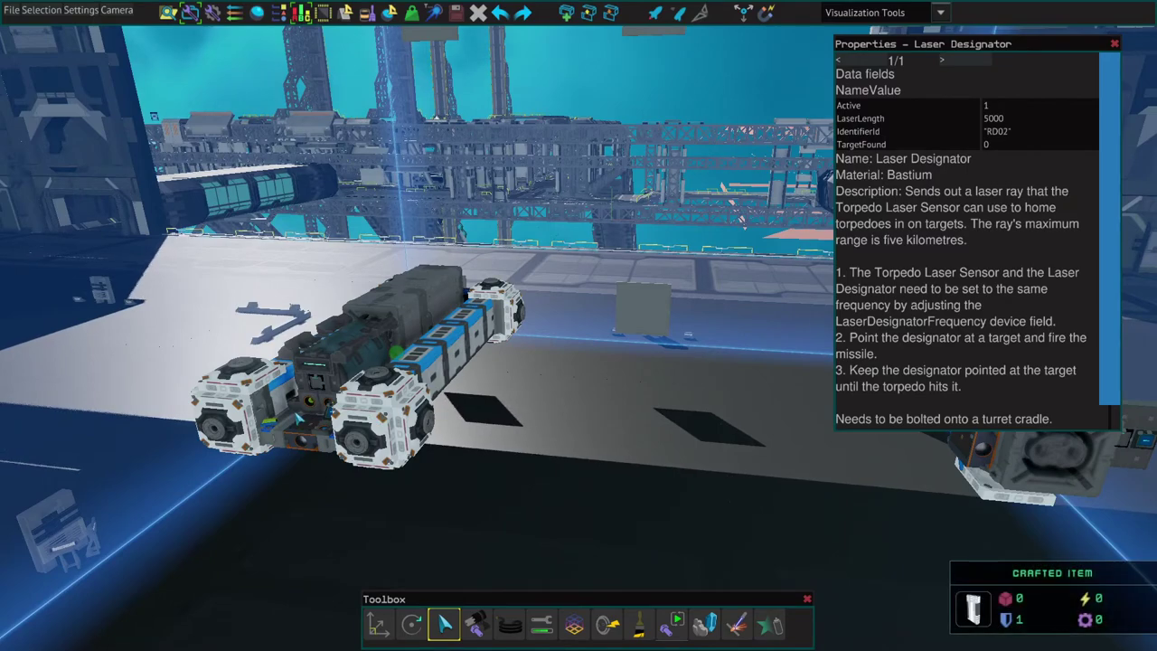
{"action": "key", "text": "d"}
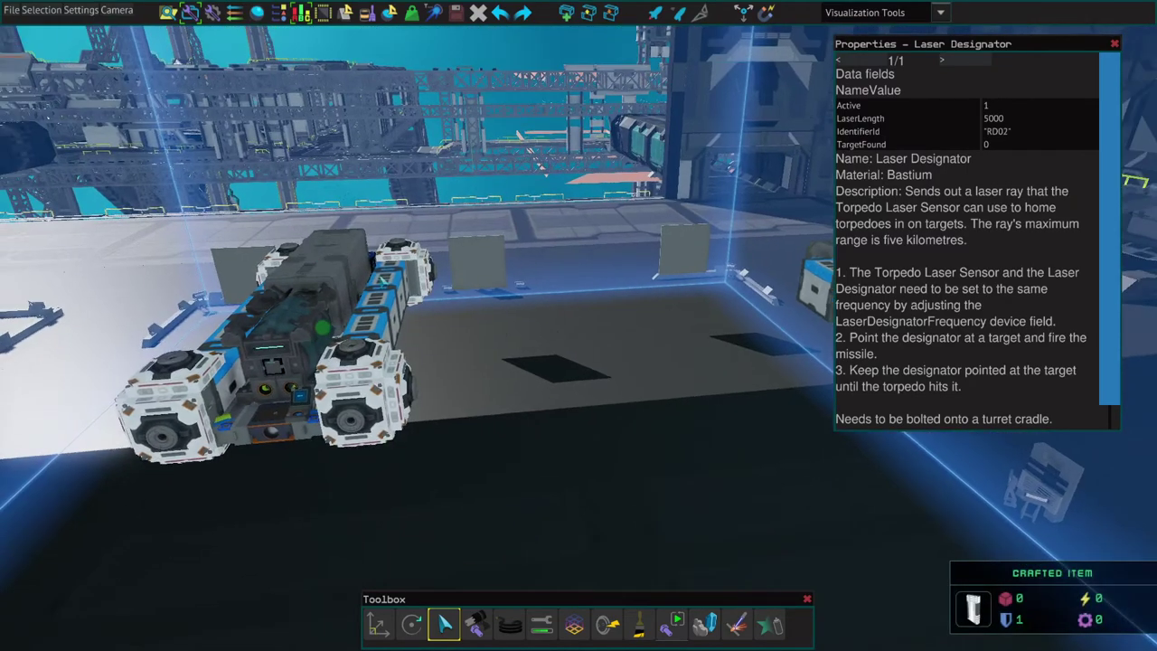
{"action": "key", "text": "d"}
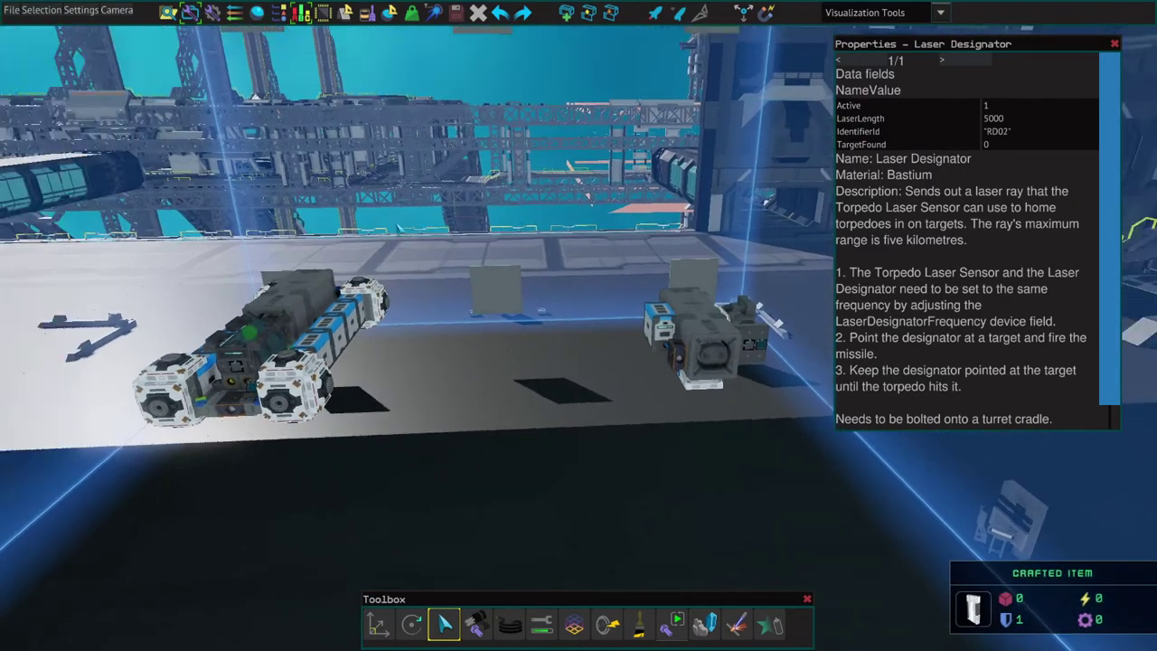
{"action": "key", "text": "d"}
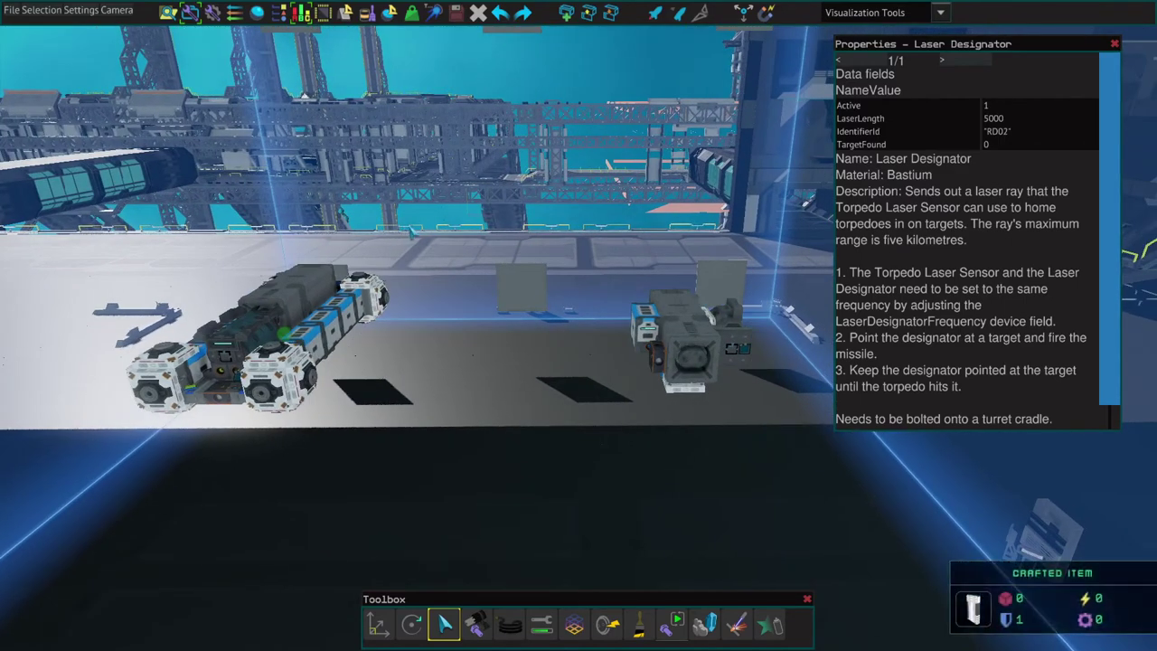
{"action": "key", "text": "d"}
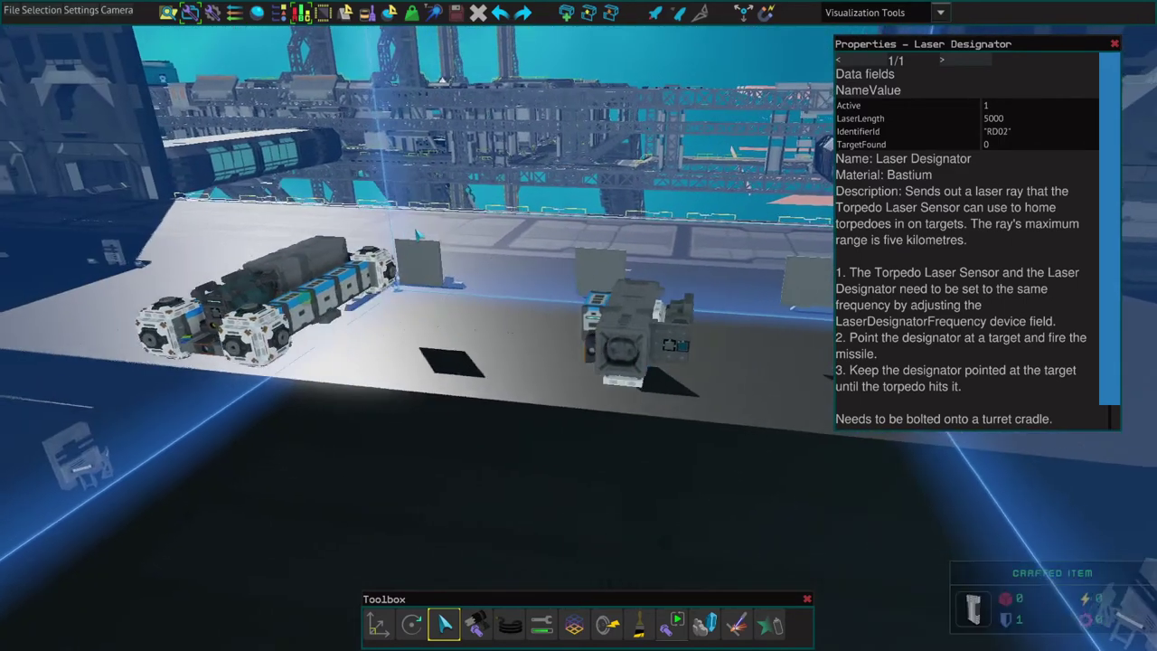
{"action": "key", "text": "w"}
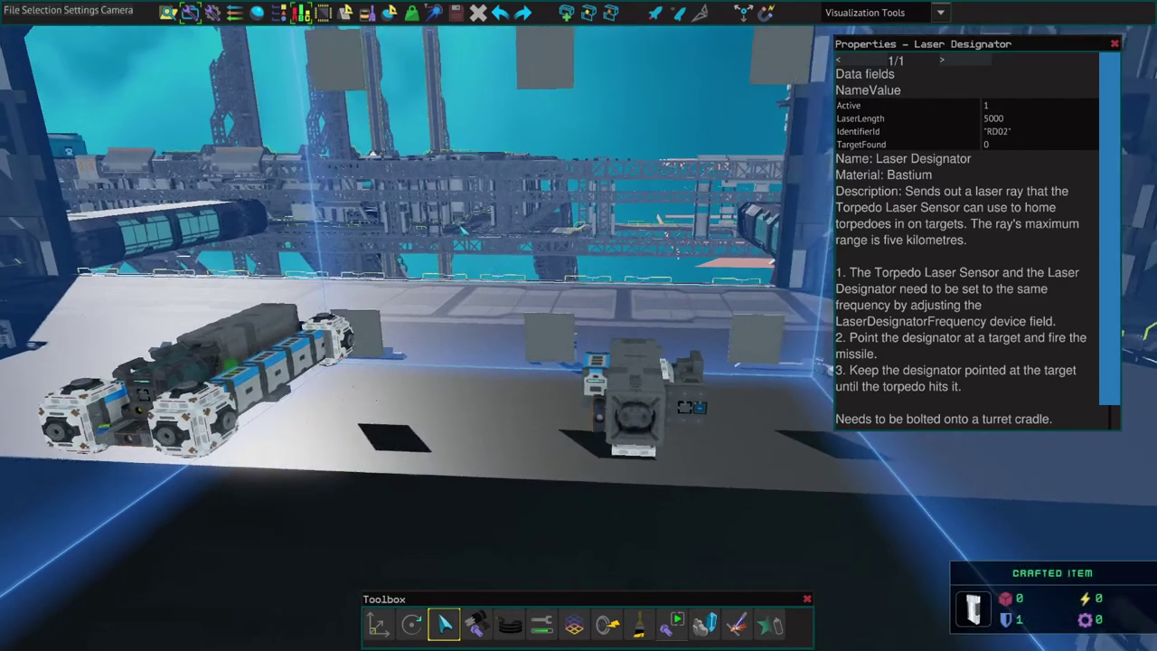
{"action": "key", "text": "a"}
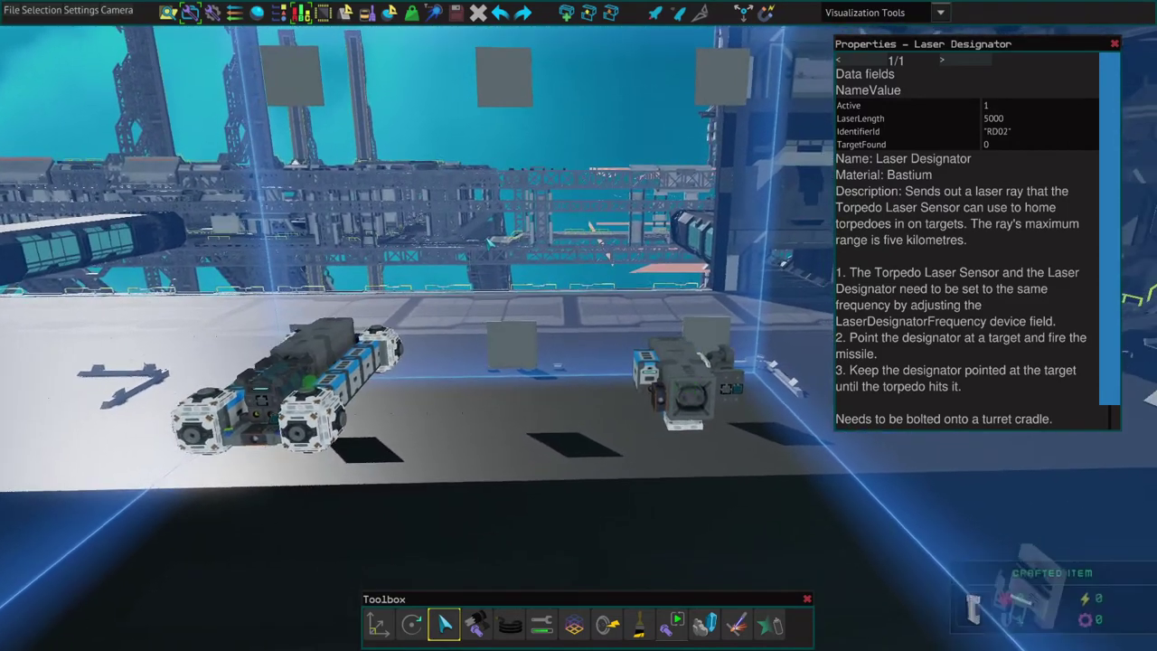
{"action": "key", "text": "w"}
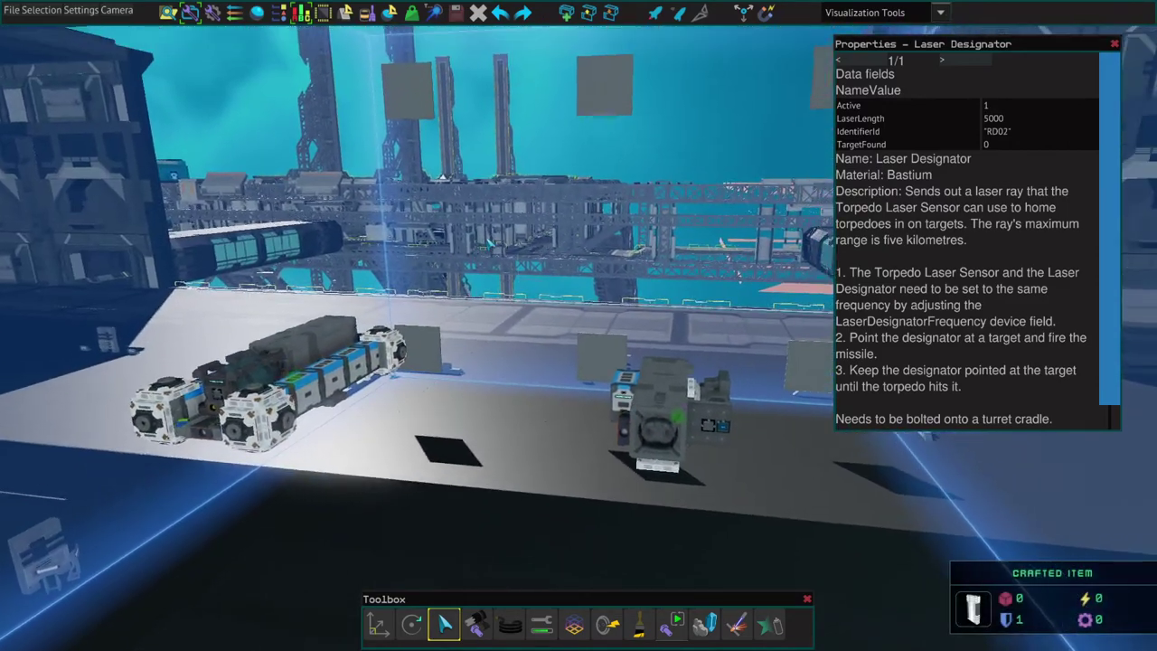
{"action": "key", "text": "w"}
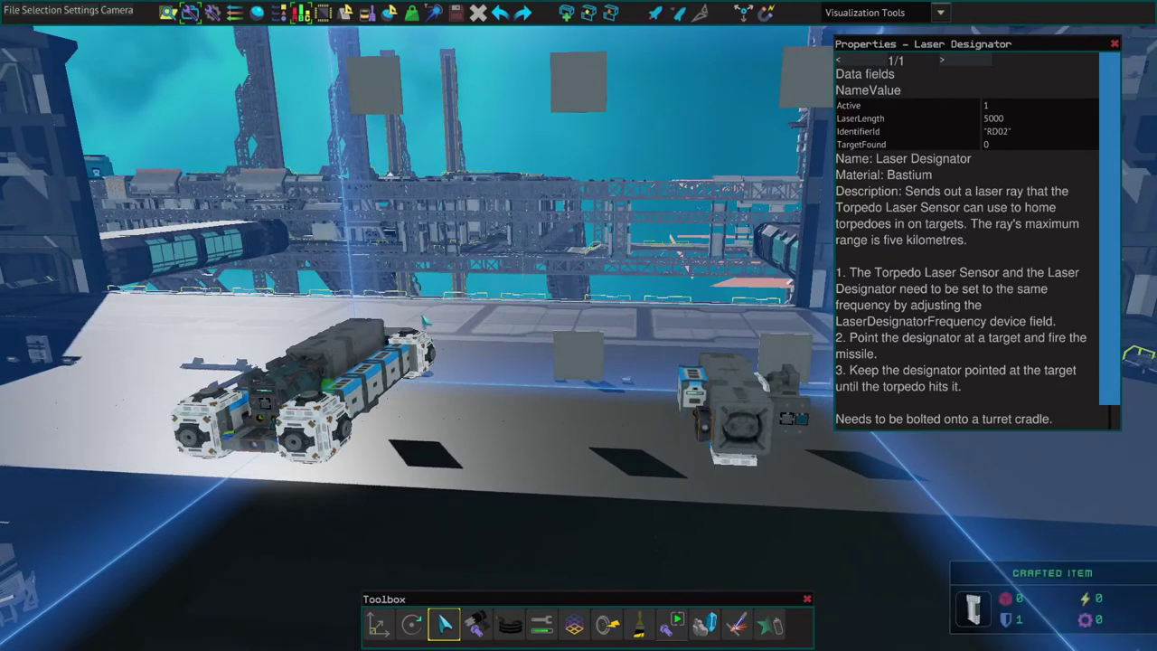
{"action": "key", "text": "d"}
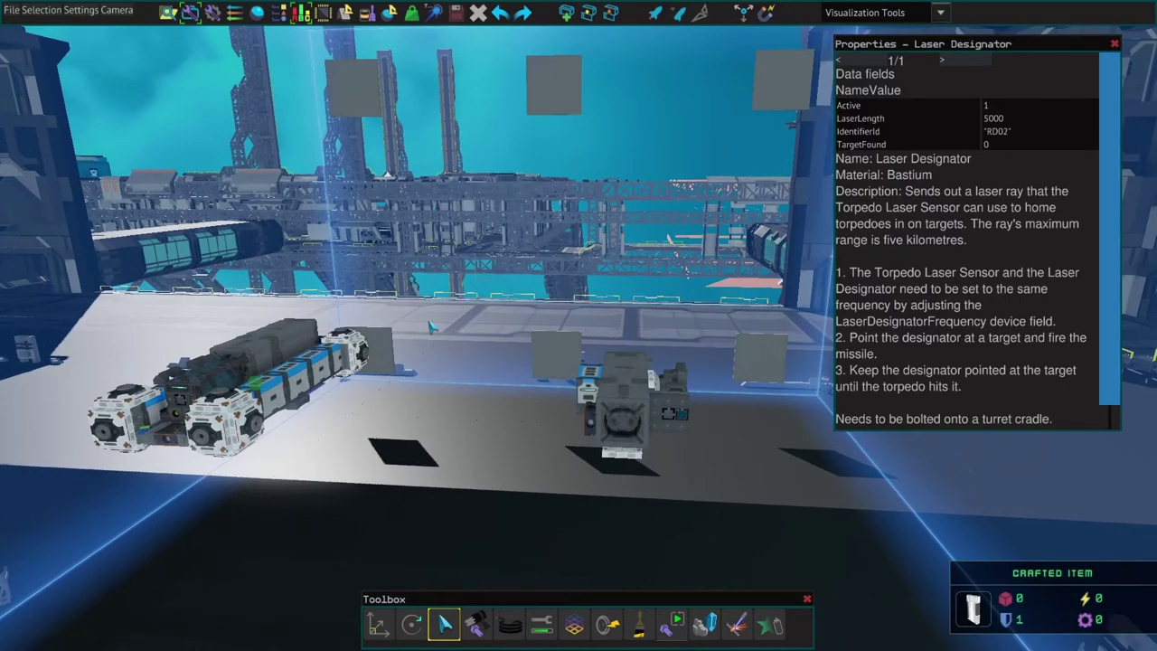
{"action": "key", "text": "w"}
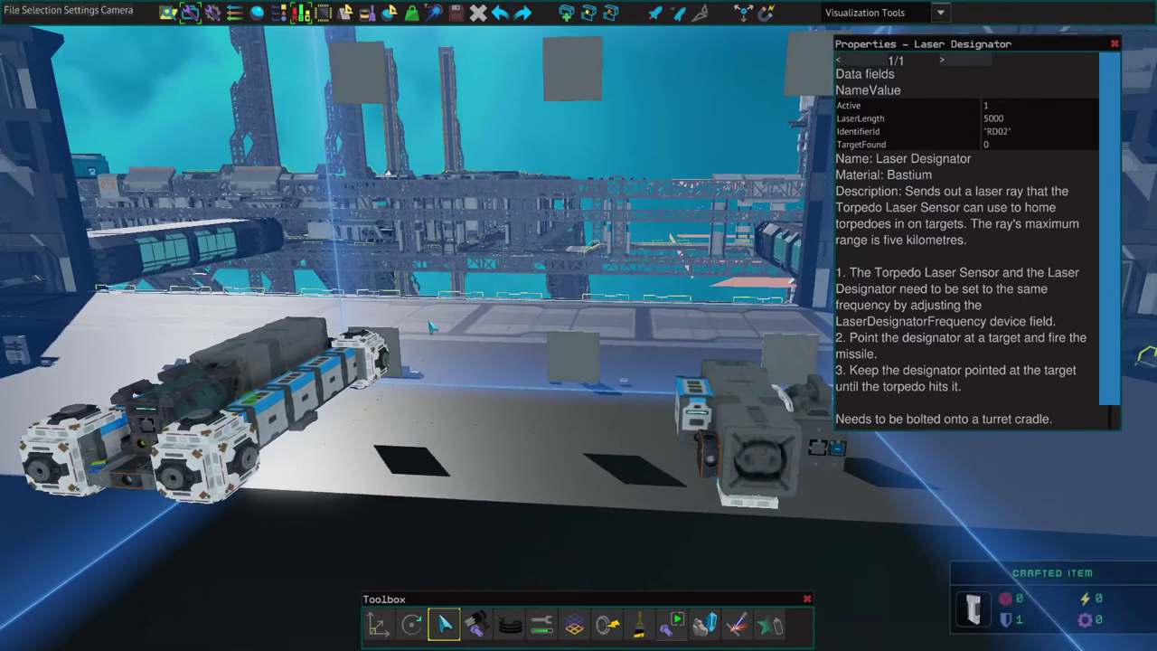
{"action": "key", "text": "s"}
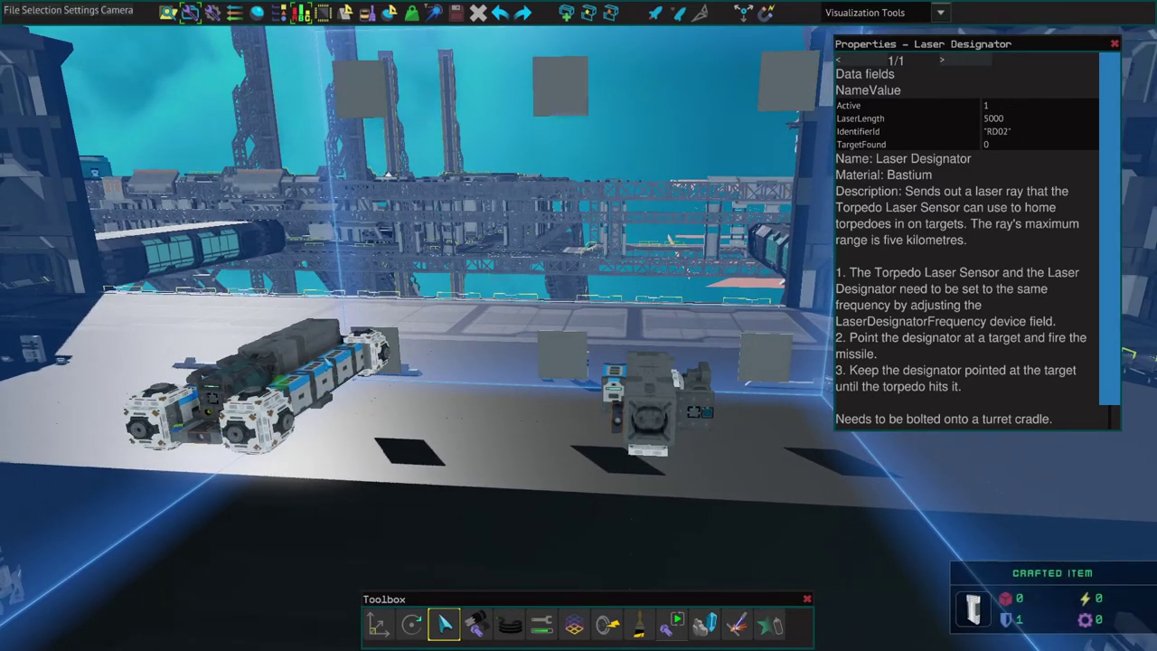
{"action": "key", "text": "a"}
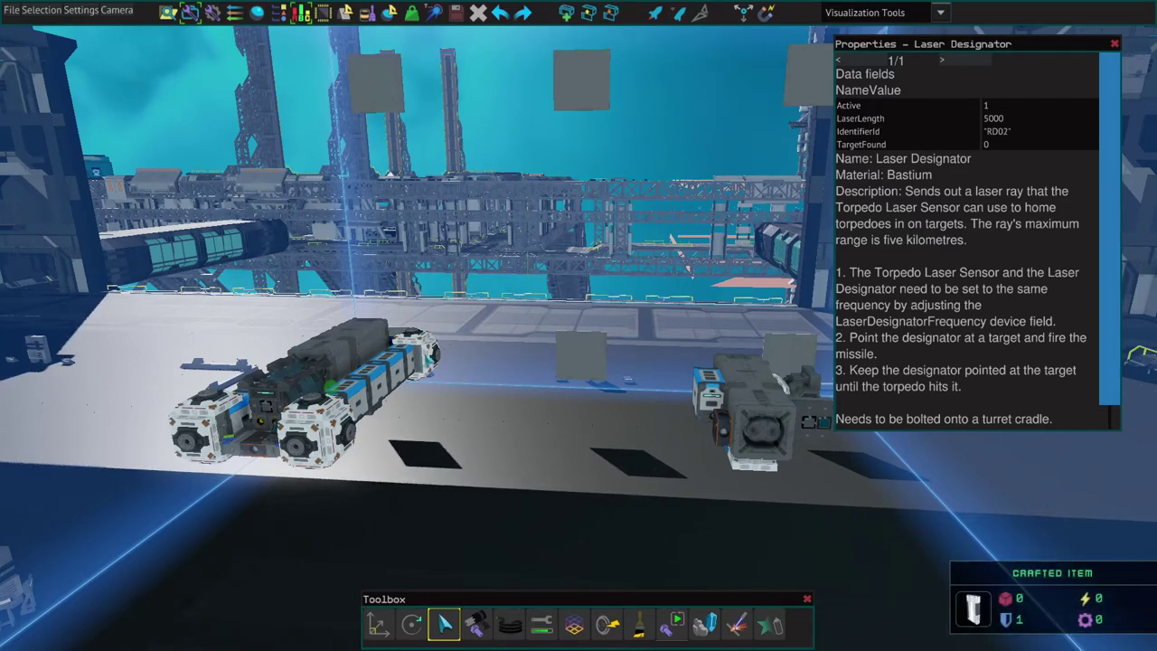
{"action": "key", "text": "d"}
{"action": "key", "text": "a"}
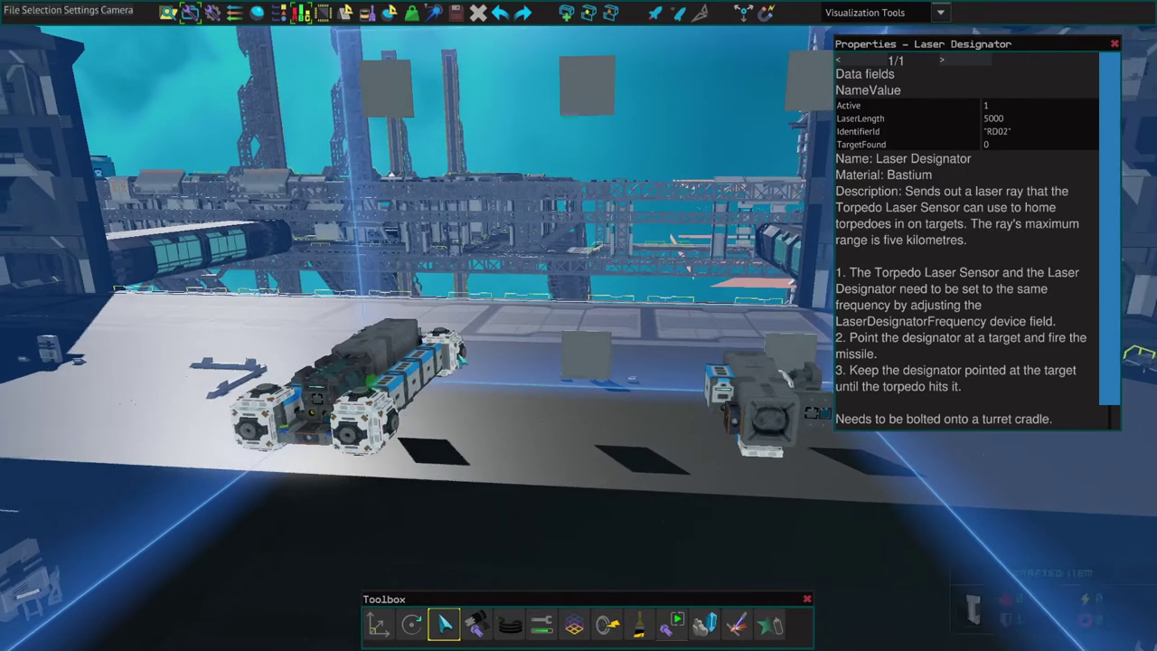
{"action": "key", "text": "d"}
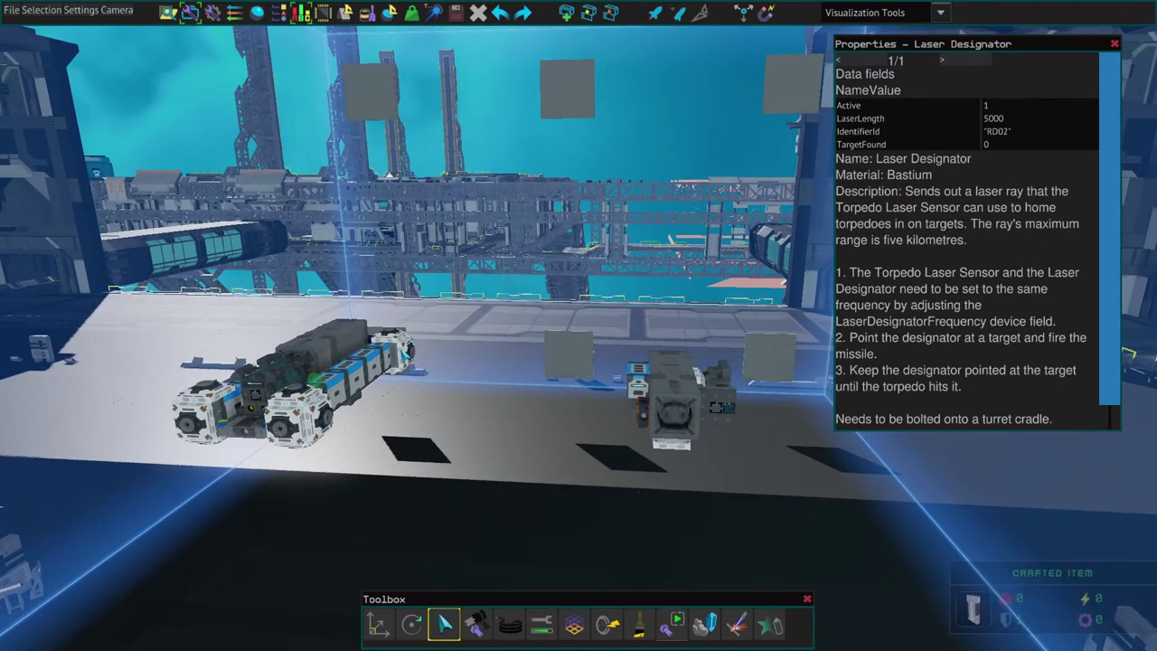
{"action": "key", "text": "w"}
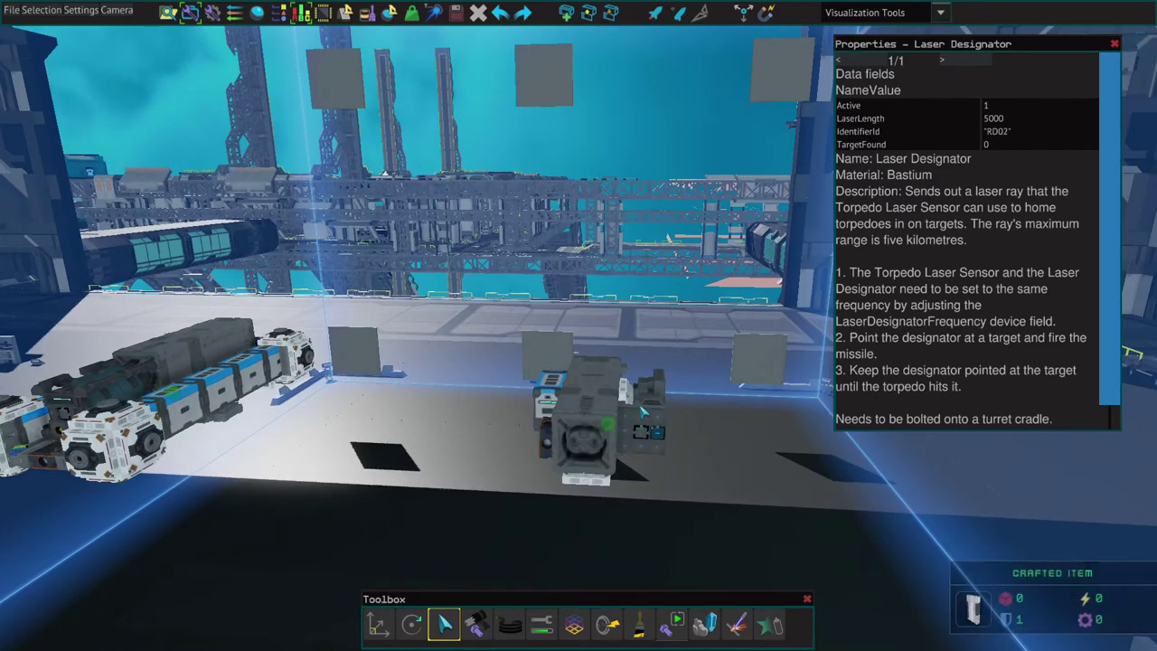
{"action": "key", "text": "w"}
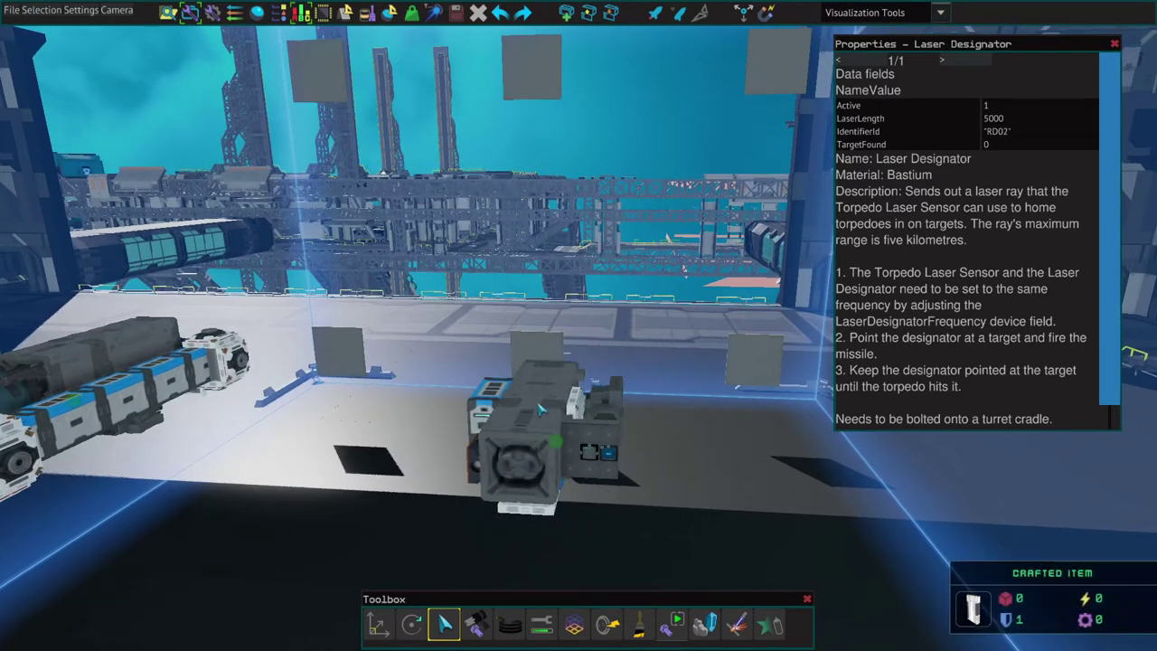
{"action": "key", "text": "s"}
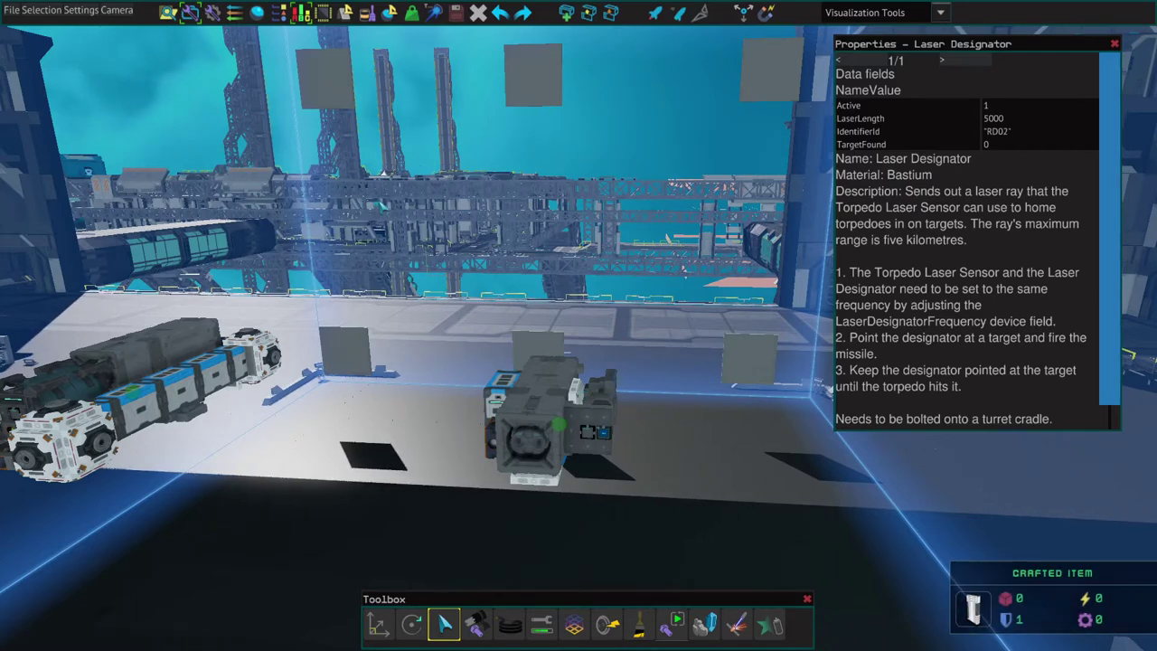
{"action": "key", "text": "a"}
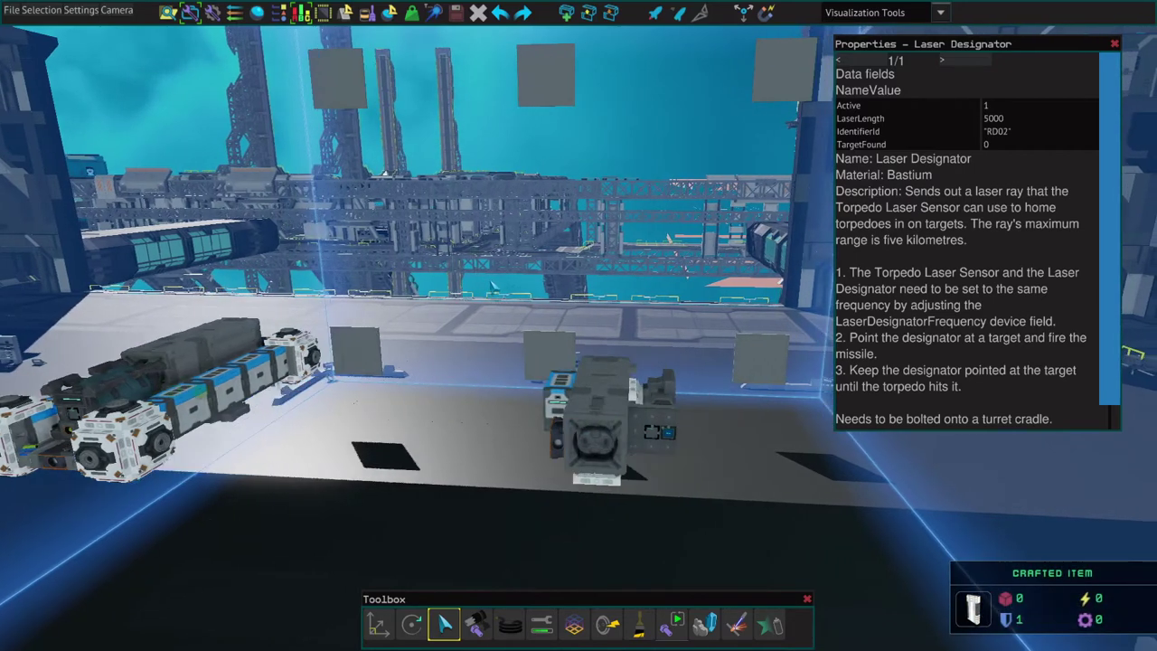
{"action": "key", "text": "a"}
{"action": "key", "text": "a"}
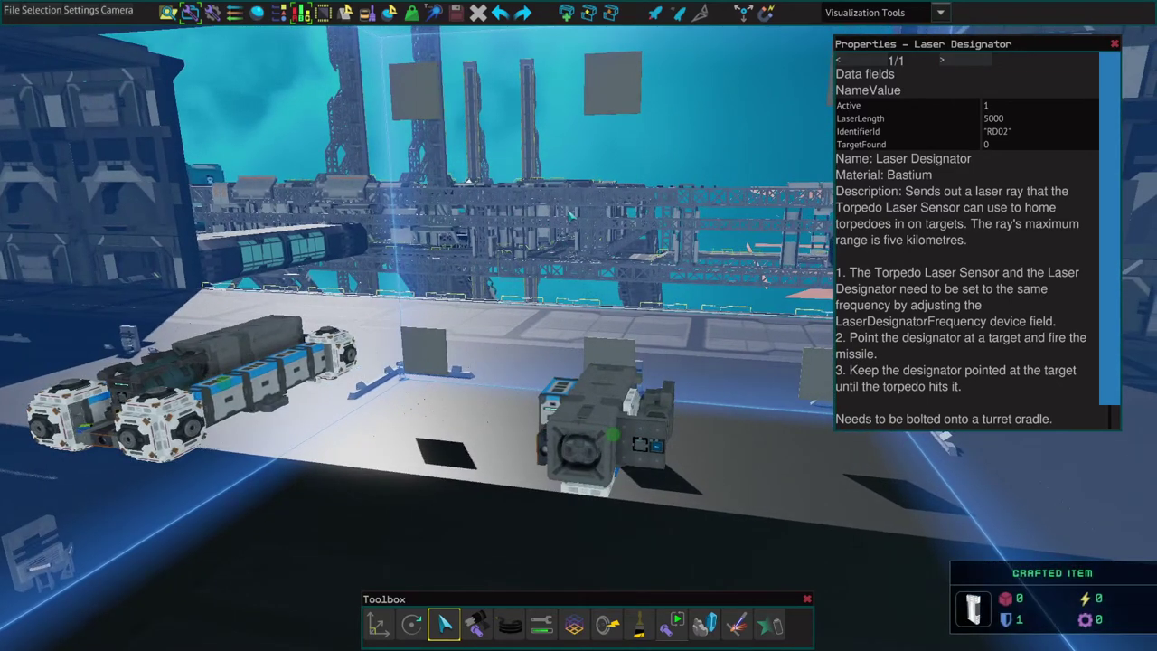
{"action": "key", "text": "s"}
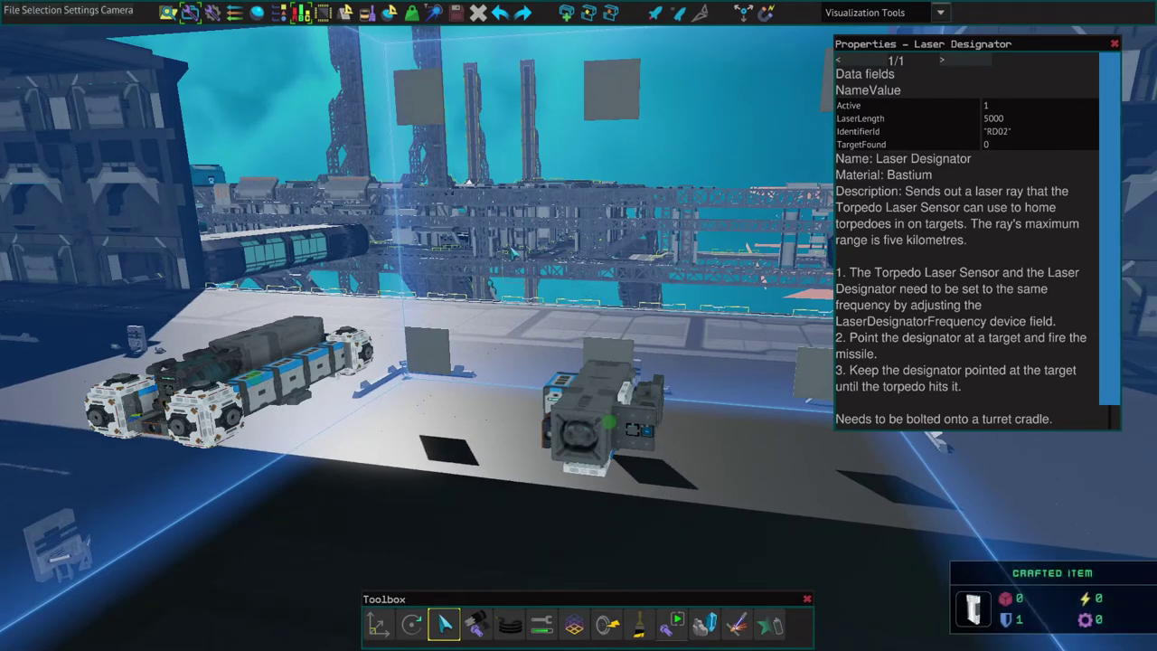
{"action": "key", "text": "d"}
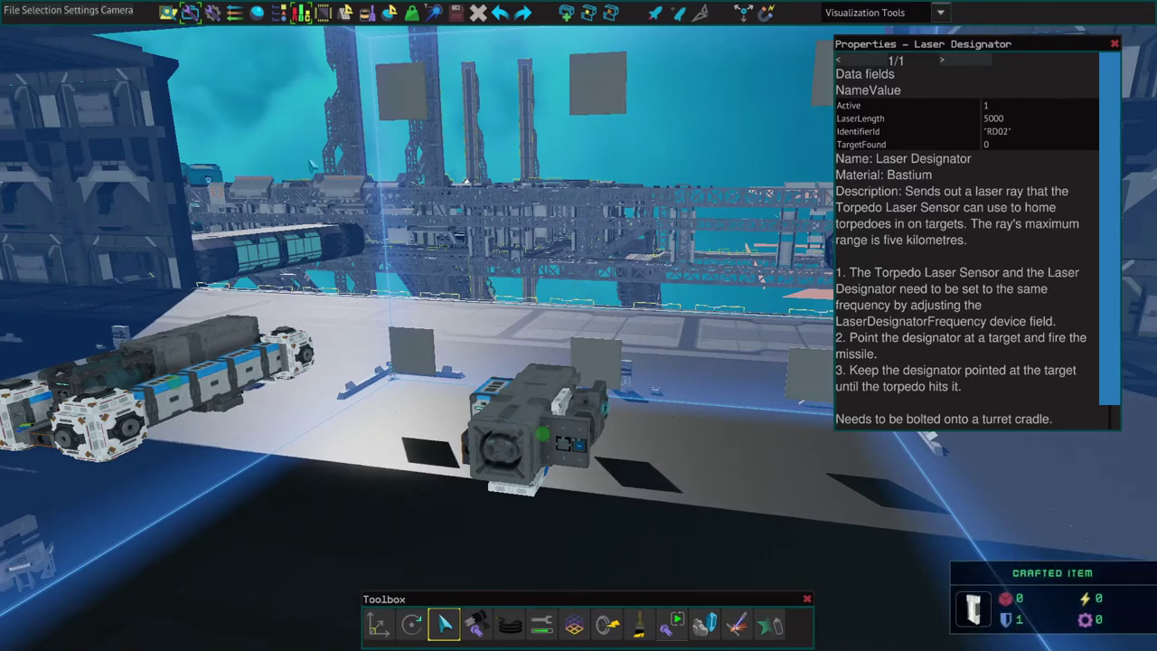
{"action": "key", "text": "a"}
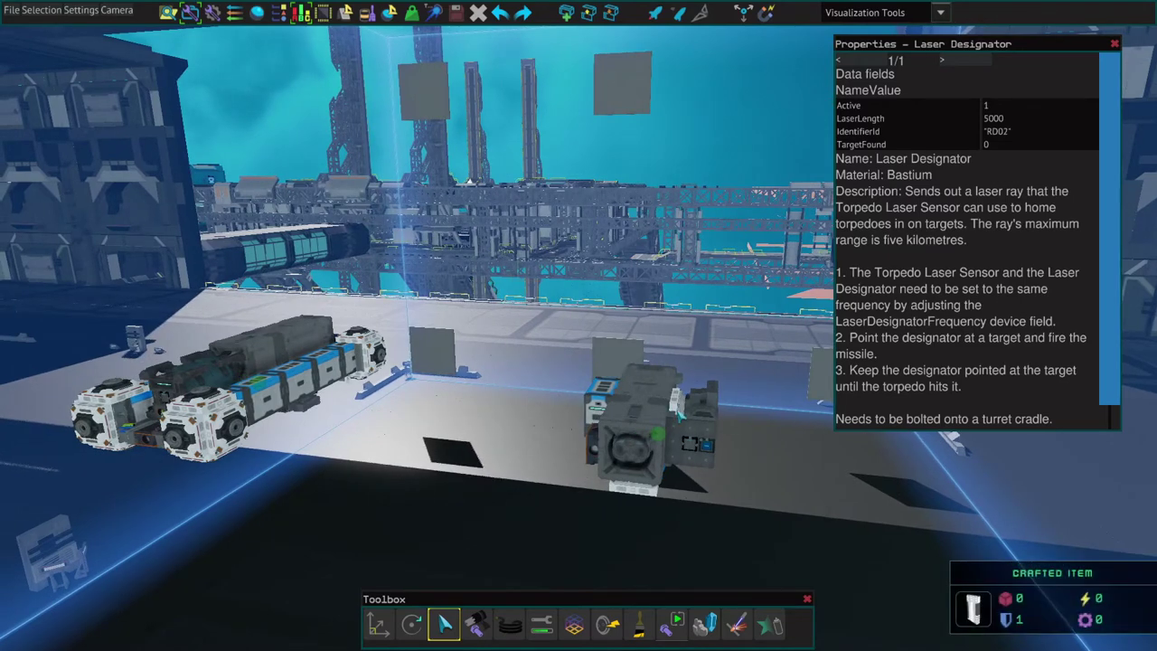
{"action": "key", "text": "d"}
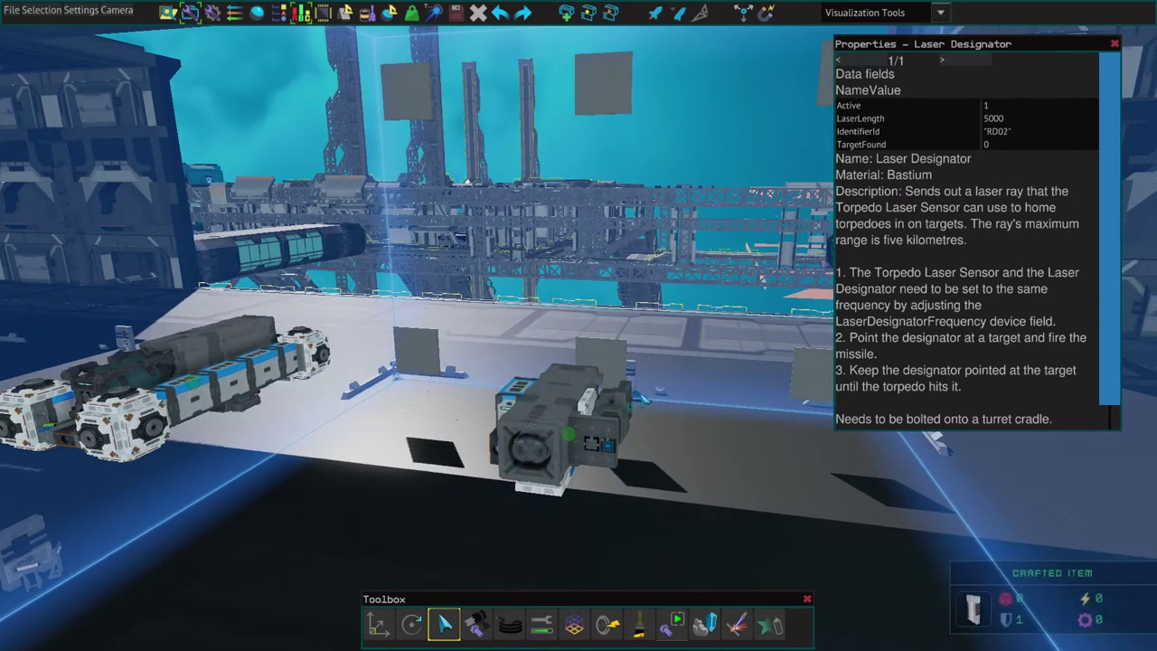
{"action": "key", "text": "w"}
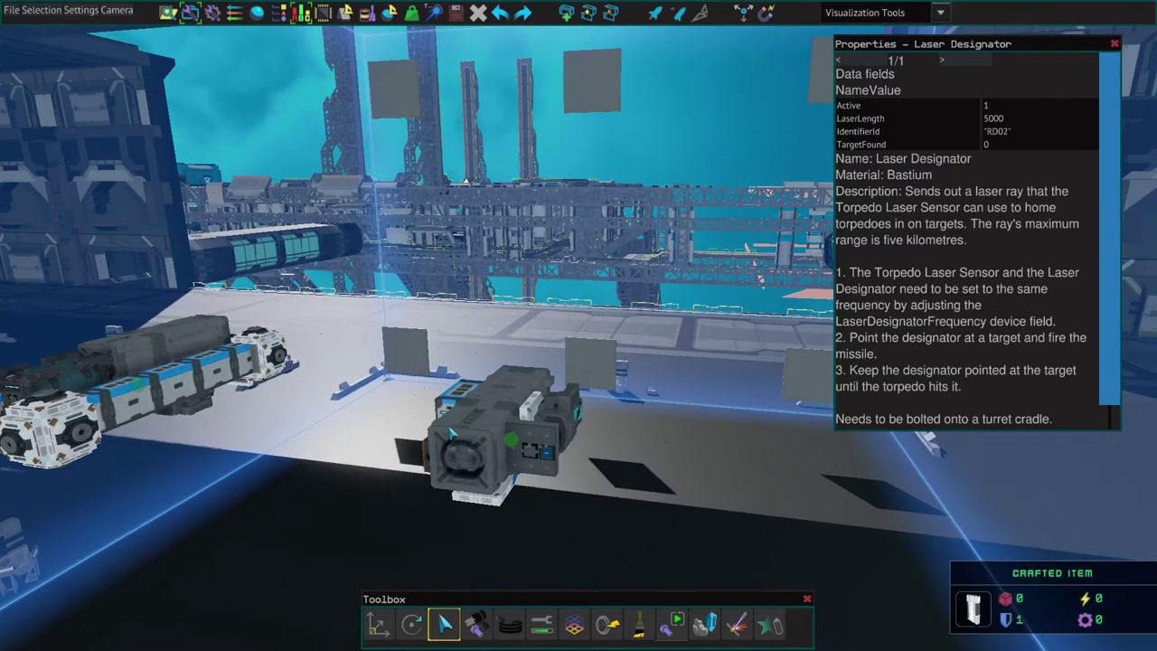
{"action": "key", "text": "a"}
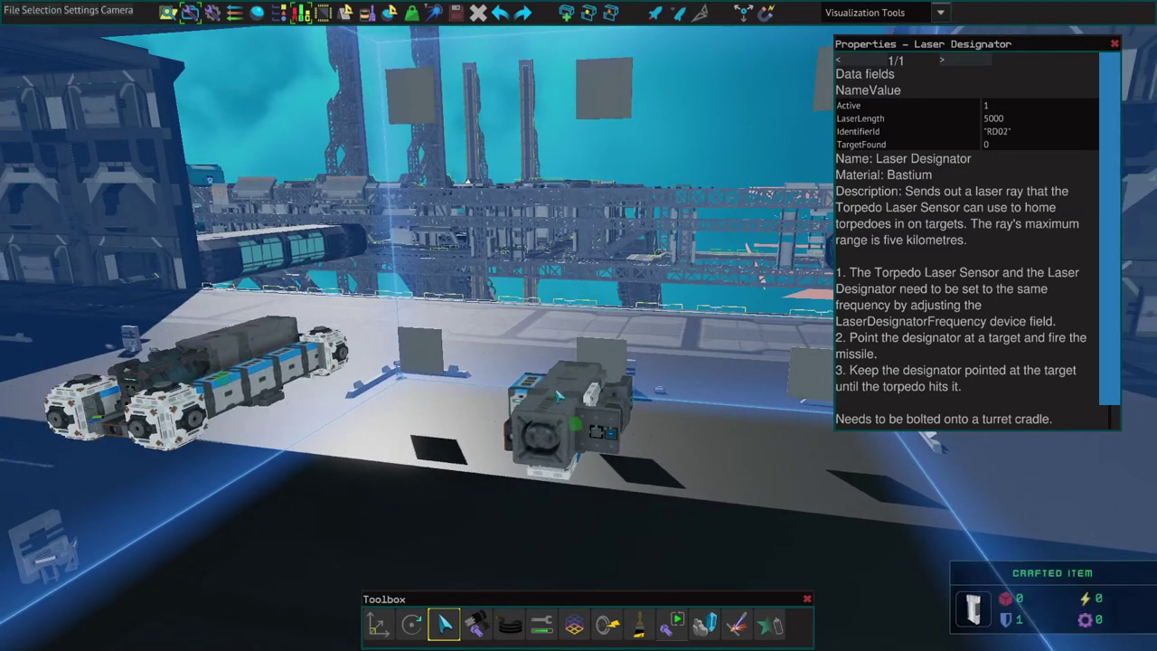
{"action": "key", "text": "a"}
{"action": "key", "text": "a"}
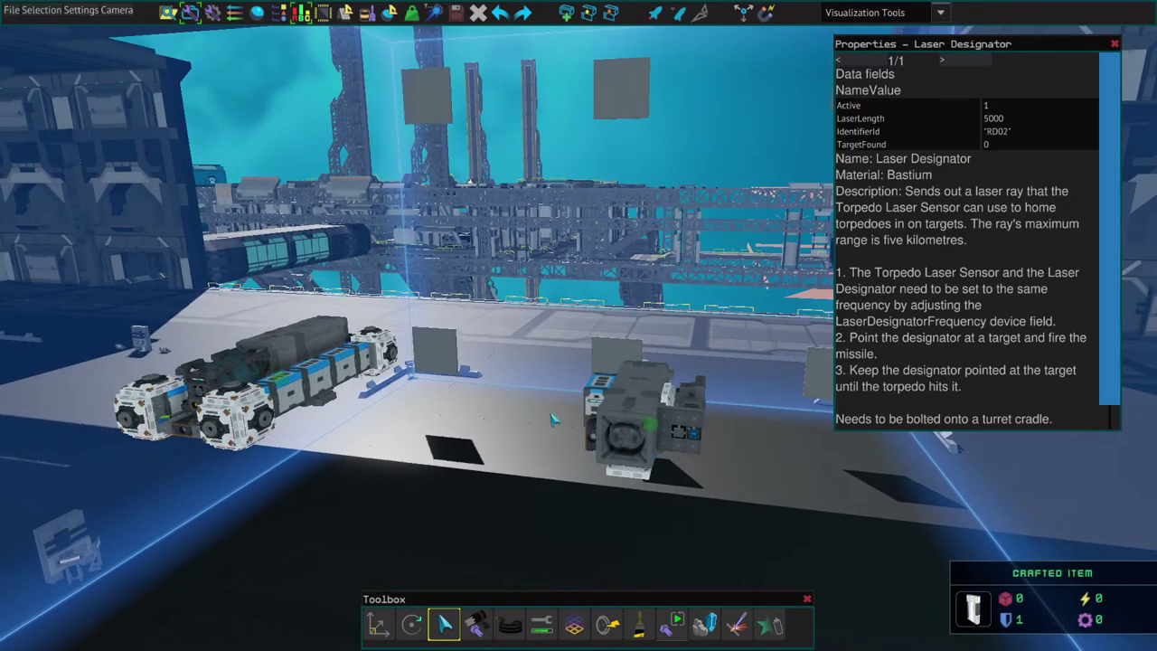
{"action": "key", "text": "d"}
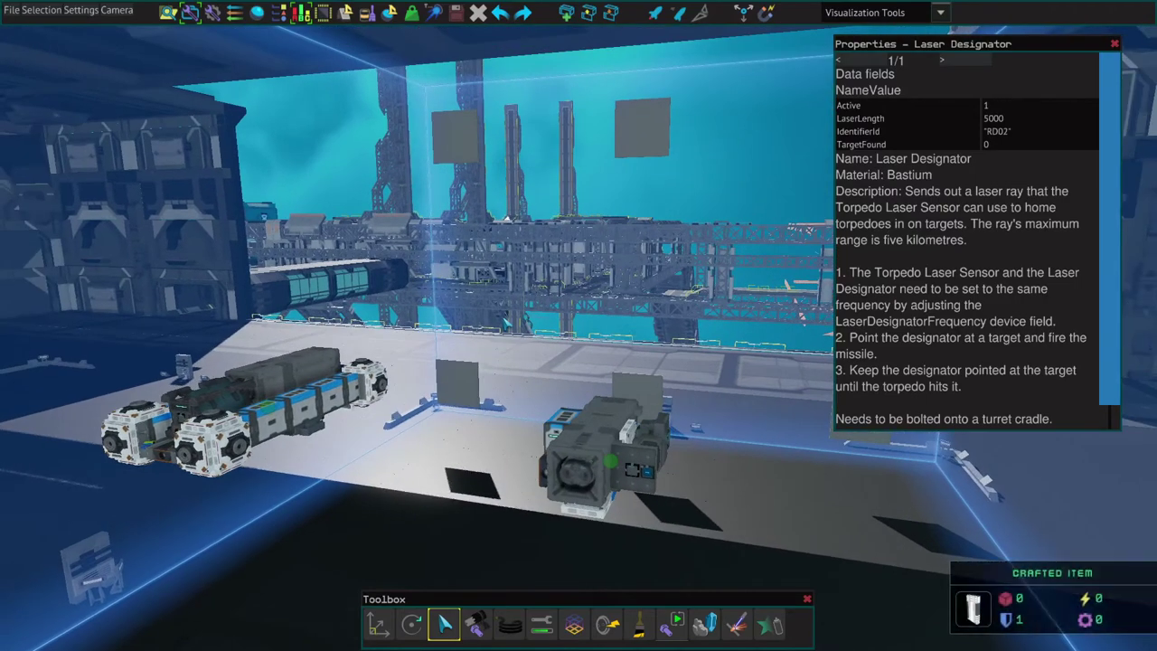
{"action": "key", "text": "d"}
{"action": "key", "text": "w"}
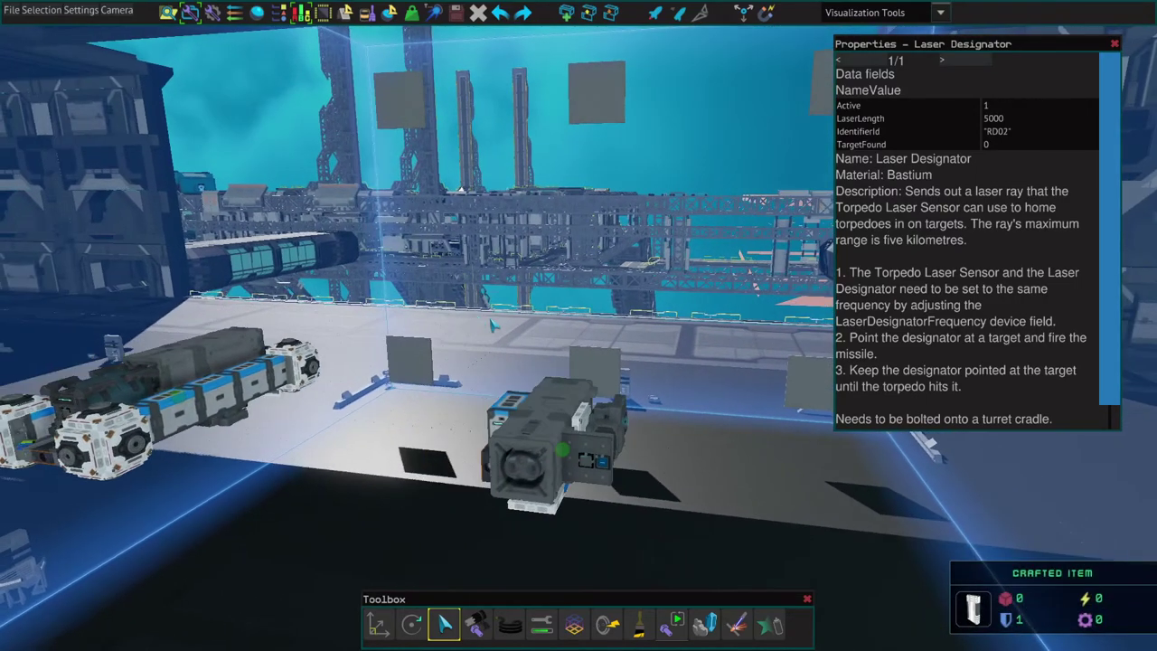
{"action": "key", "text": "w"}
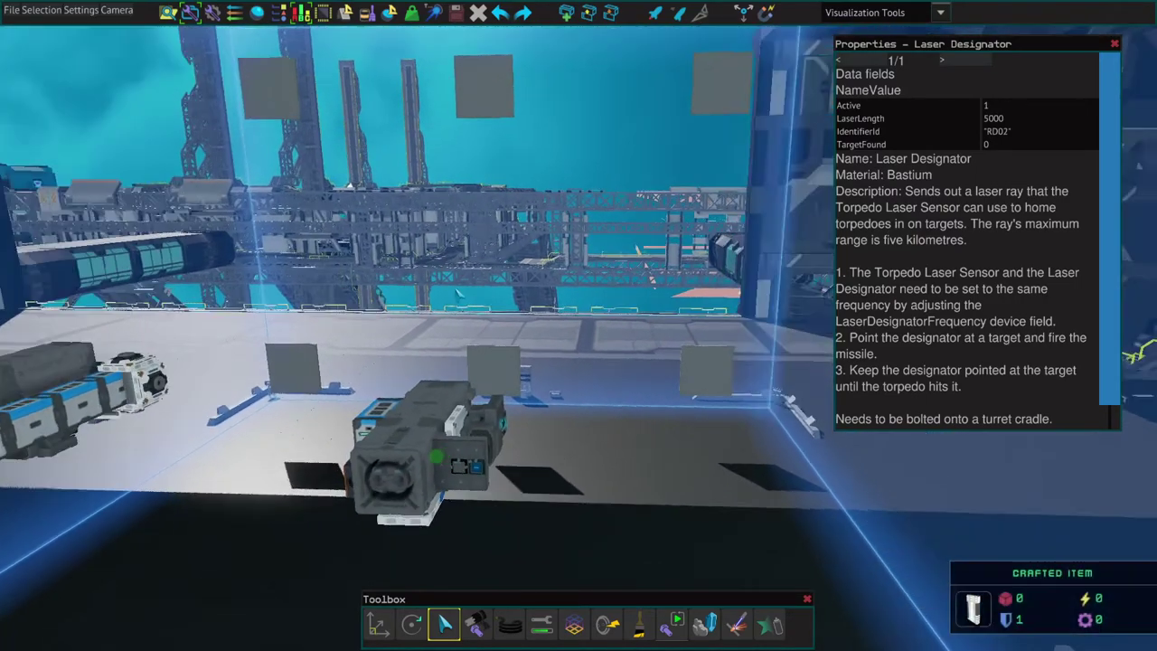
{"action": "key", "text": "s"}
{"action": "key", "text": "s"}
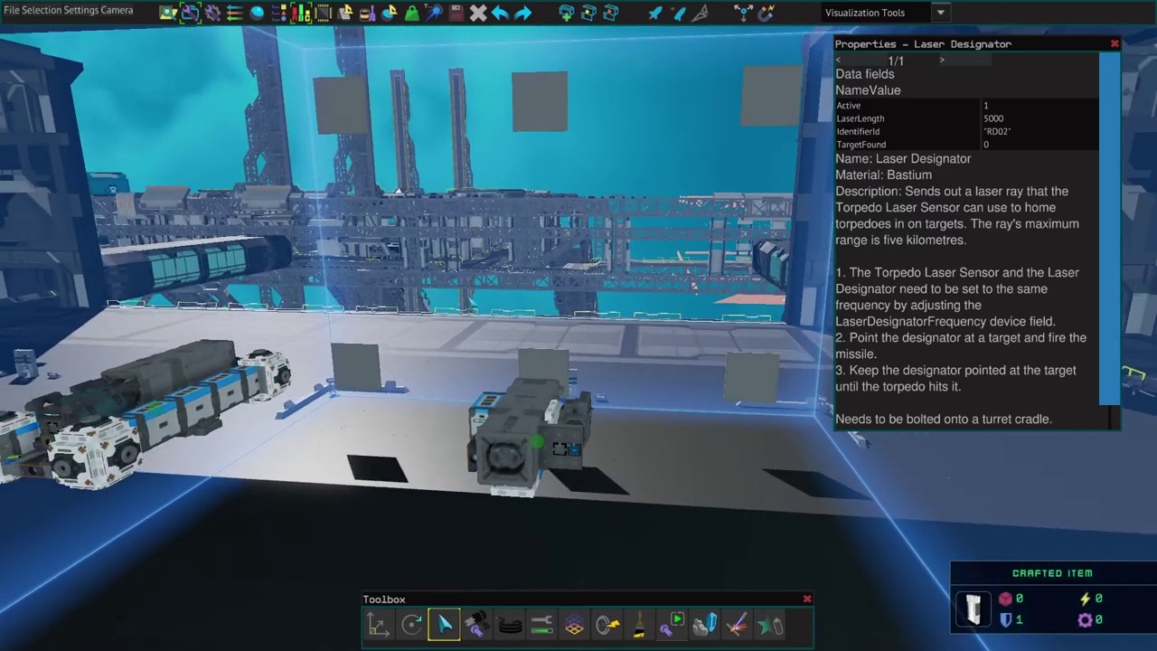
{"action": "key", "text": "w"}
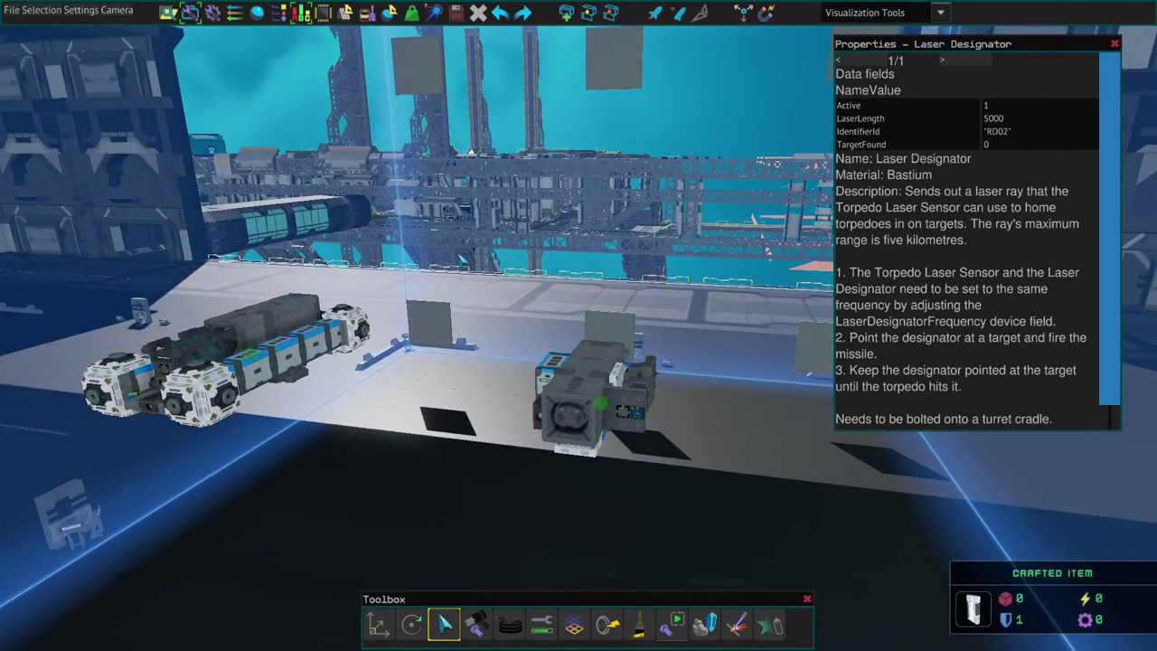
{"action": "key", "text": "a"}
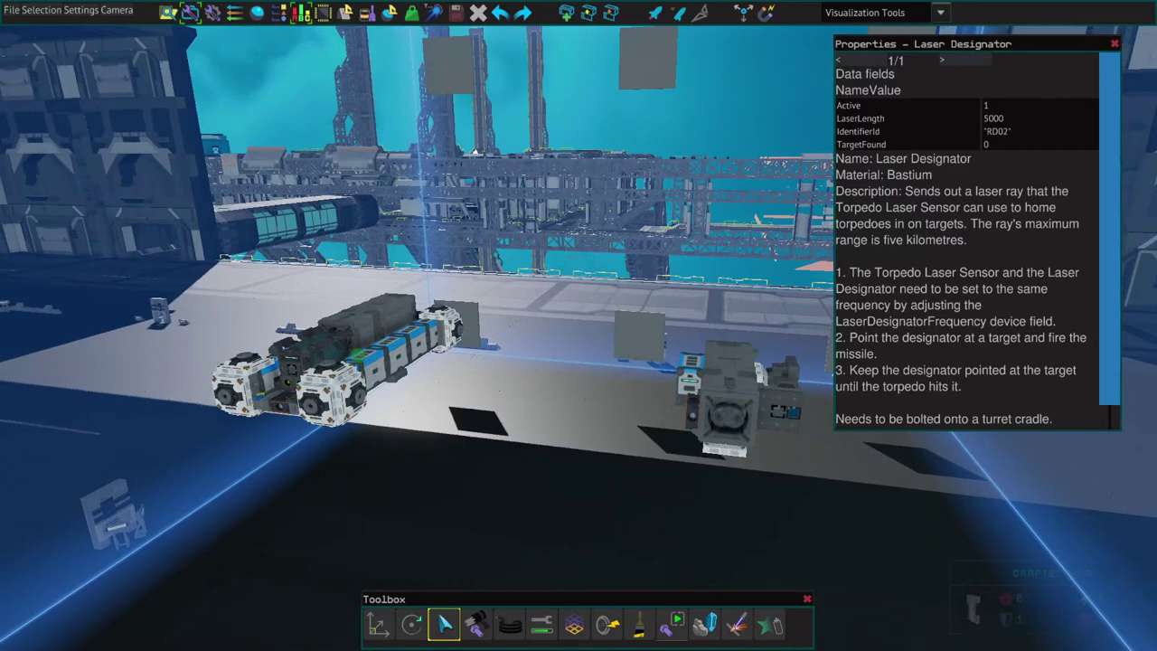
{"action": "key", "text": "a"}
{"action": "key", "text": "w"}
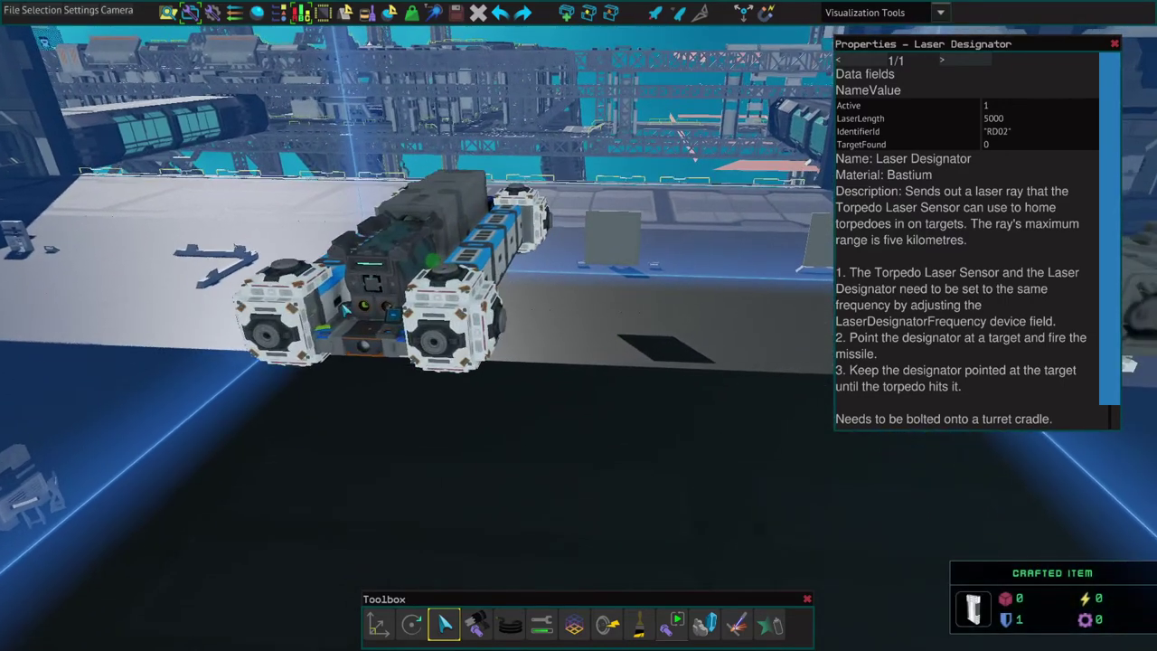
Select the drone's Advanced YOLOL Chip and open its script in the YOLOL Script Editor.
{"action": "left_click", "coordinate": [462, 330]}
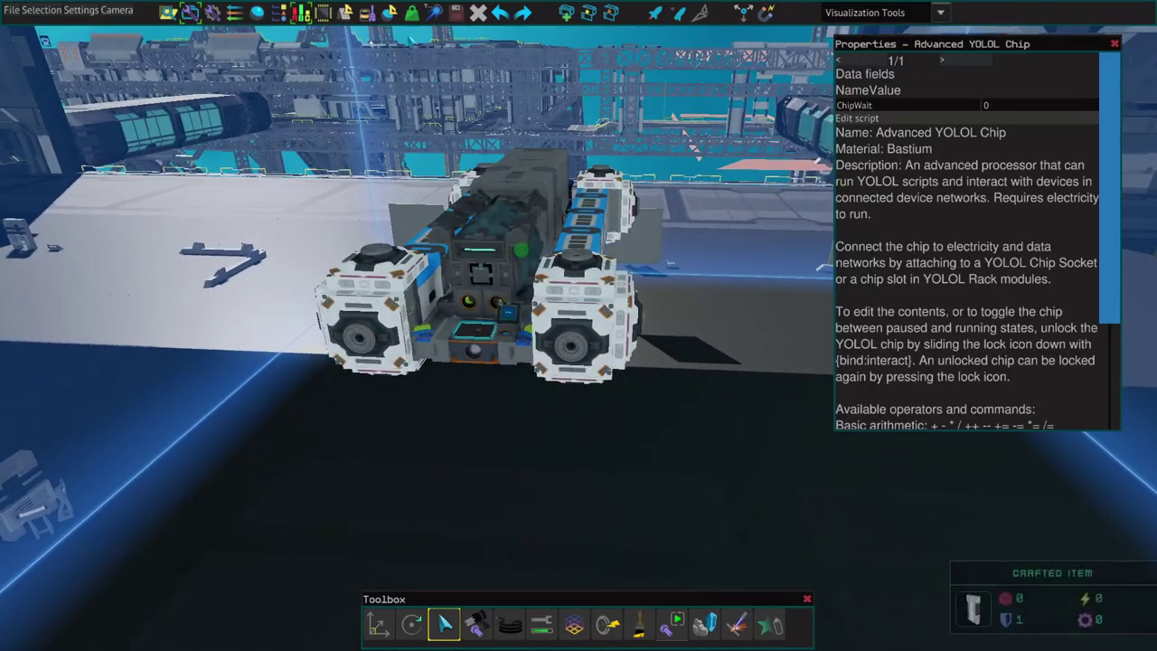
{"action": "left_click", "coordinate": [856, 118]}
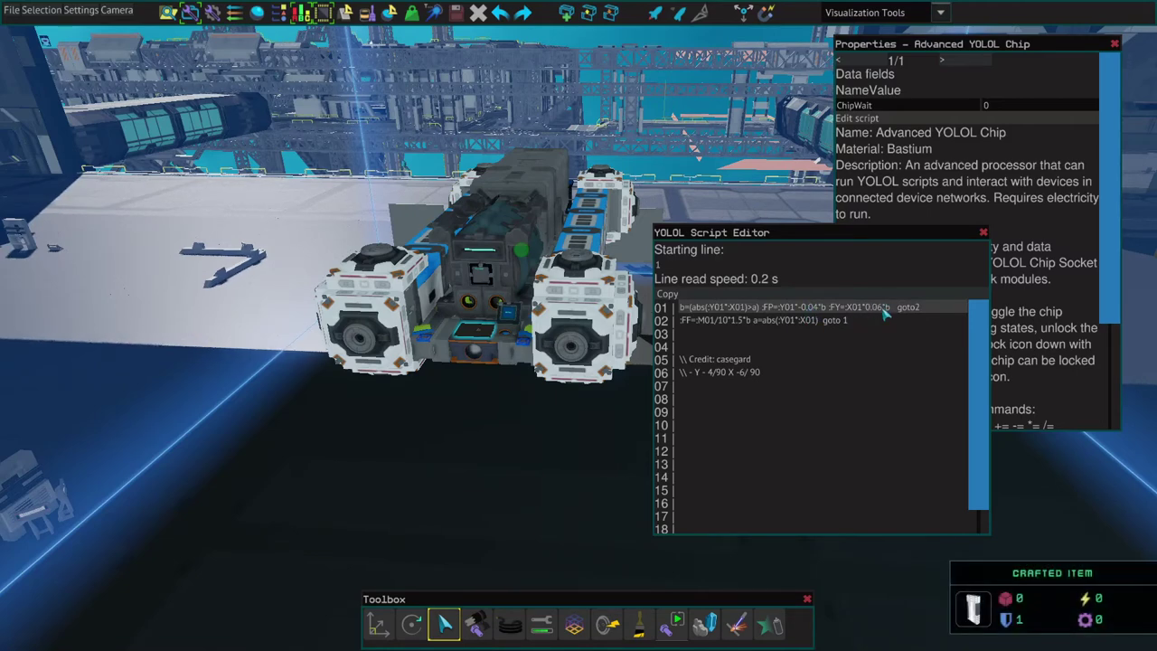
Move the camera around the drone and across the hangar.
{"action": "key", "text": "d"}
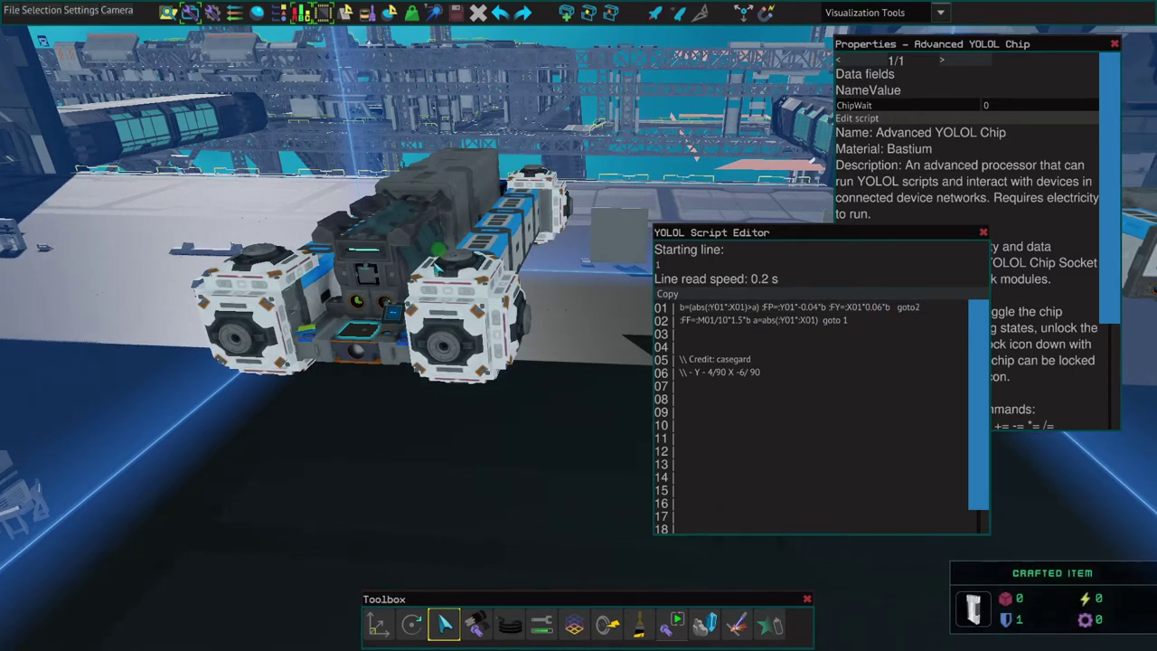
{"action": "key", "text": "d"}
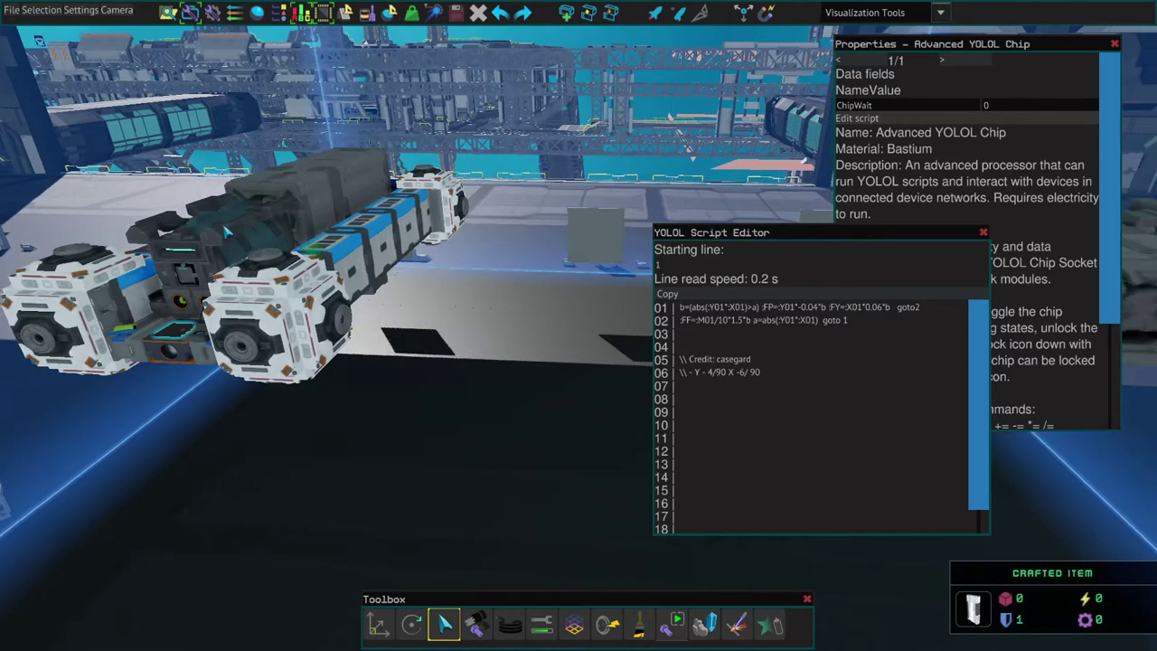
{"action": "key", "text": "a"}
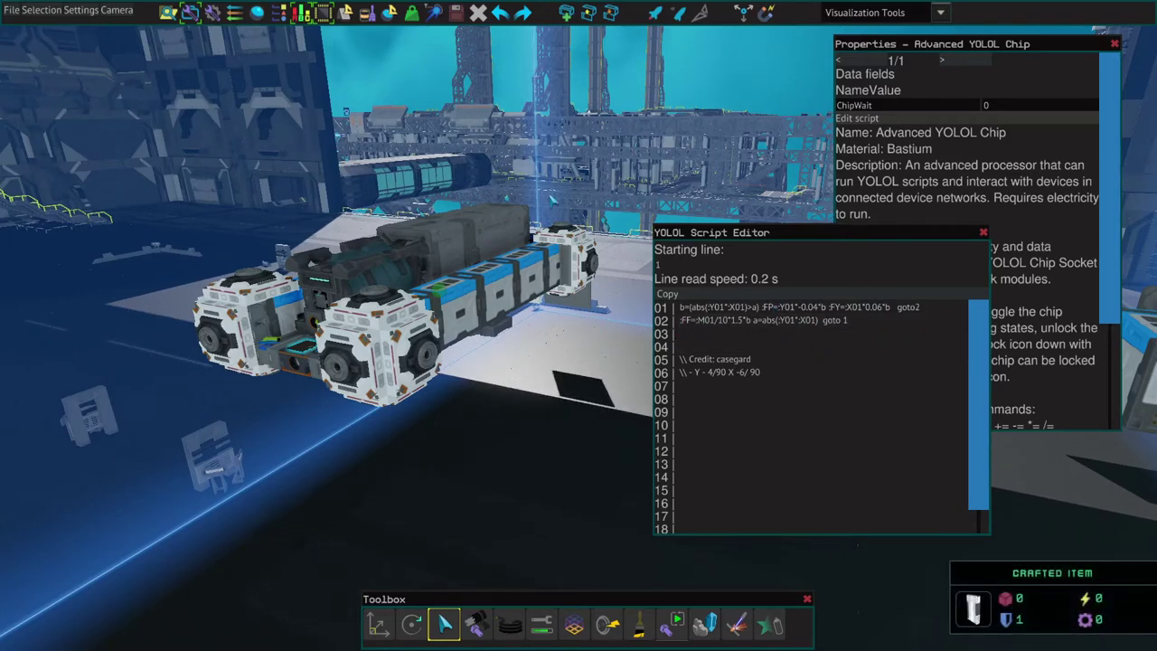
{"action": "key", "text": "w"}
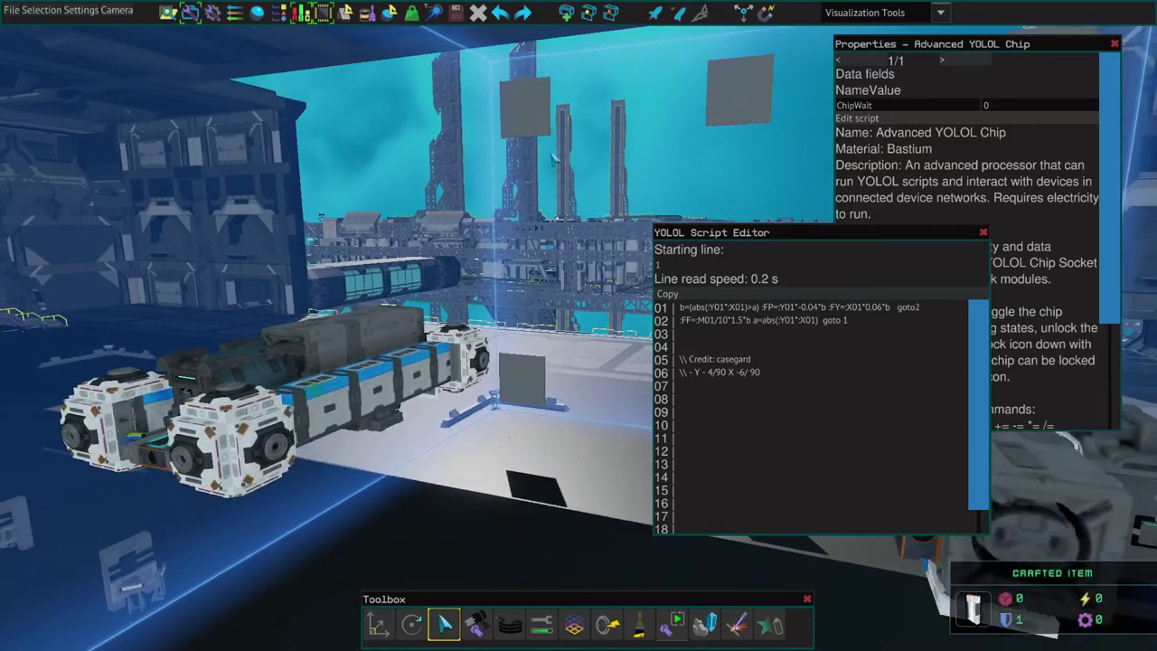
{"action": "key", "text": "s"}
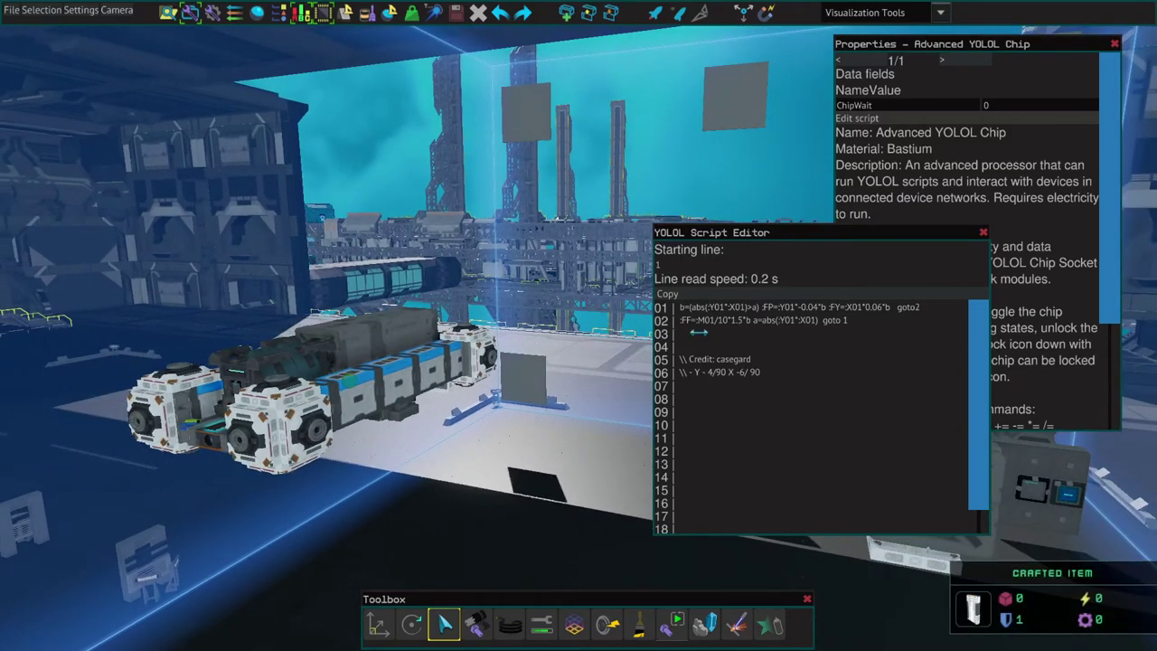
{"action": "key", "text": "d"}
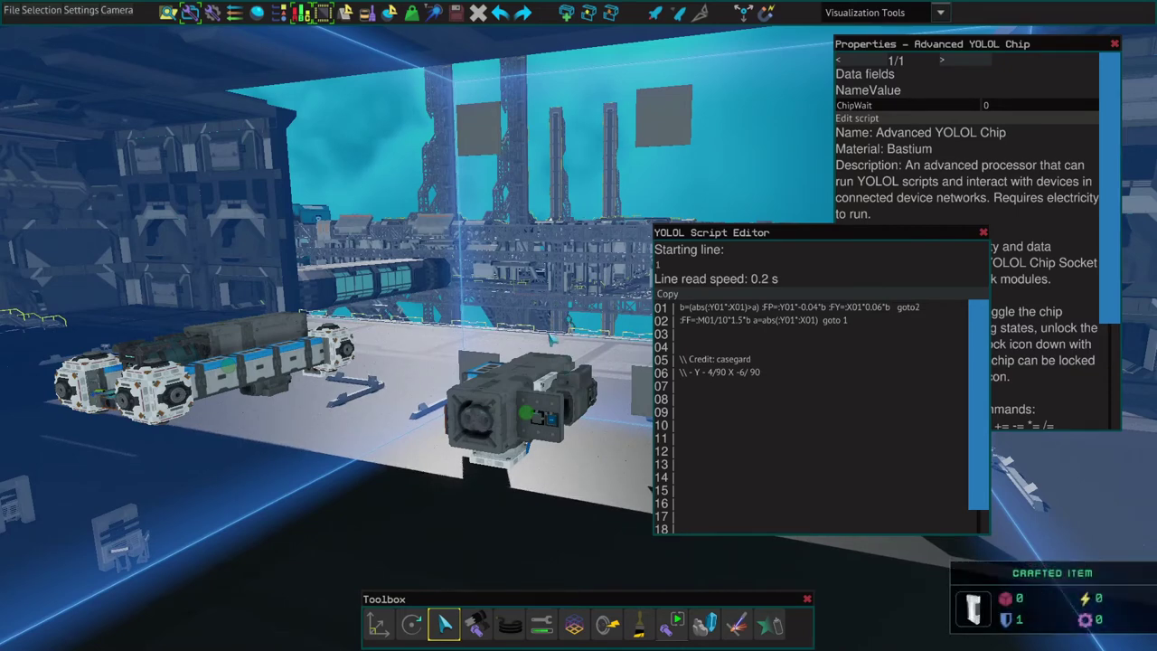
{"action": "key", "text": "a"}
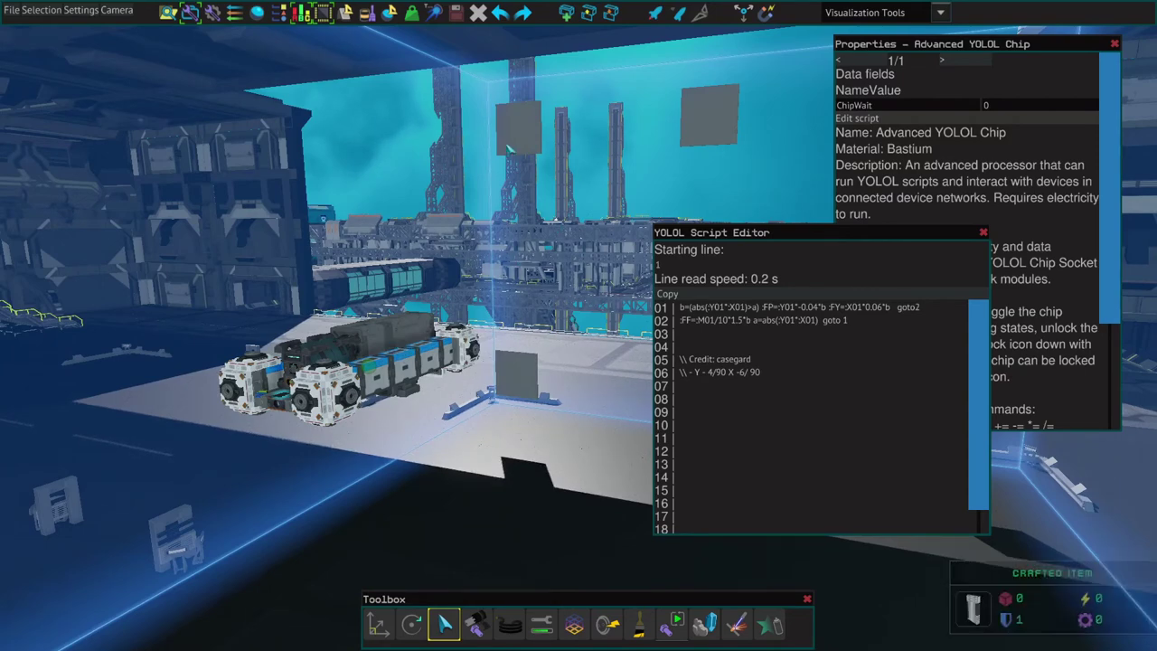
{"action": "key", "text": "w"}
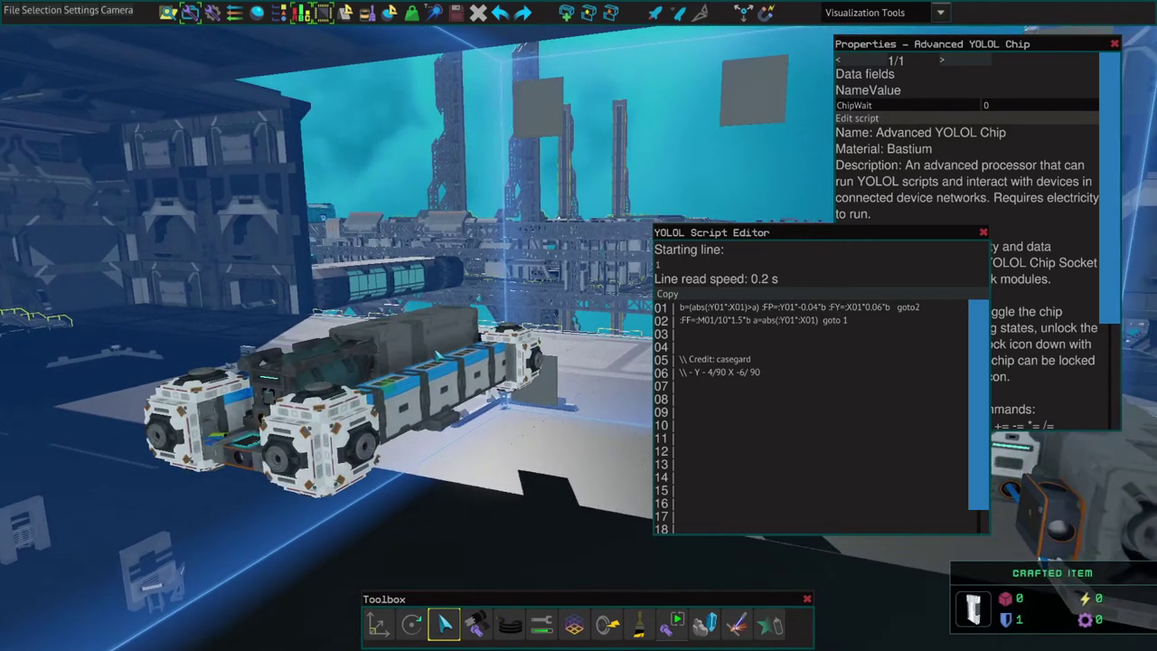
{"action": "key", "text": "d"}
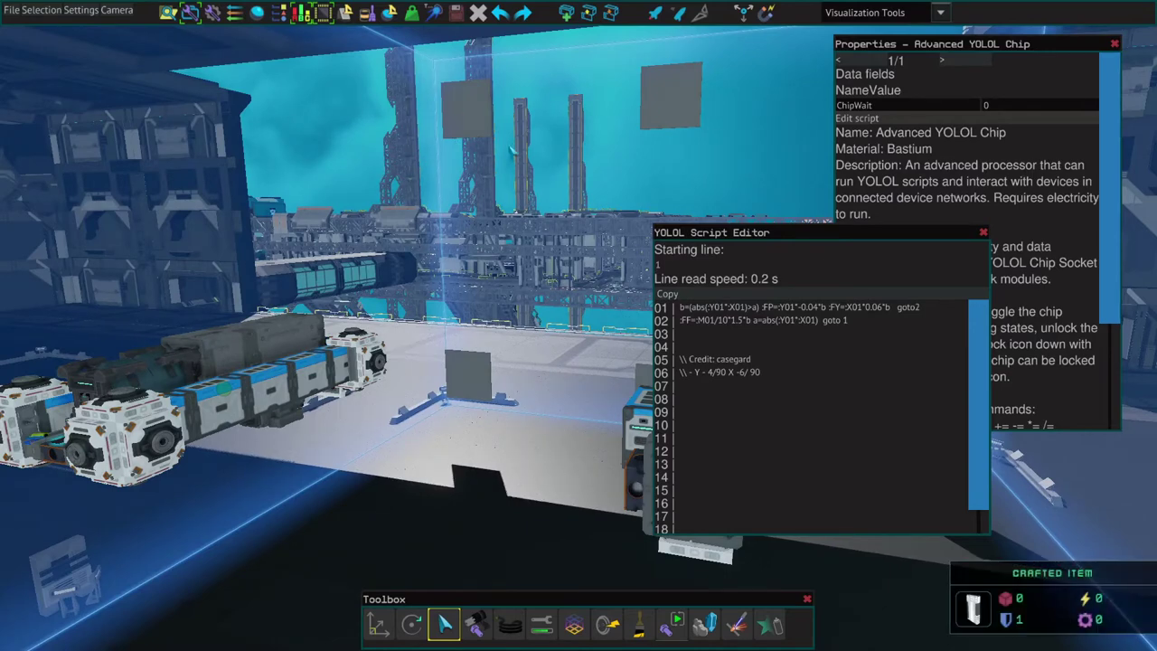
{"action": "key", "text": "w"}
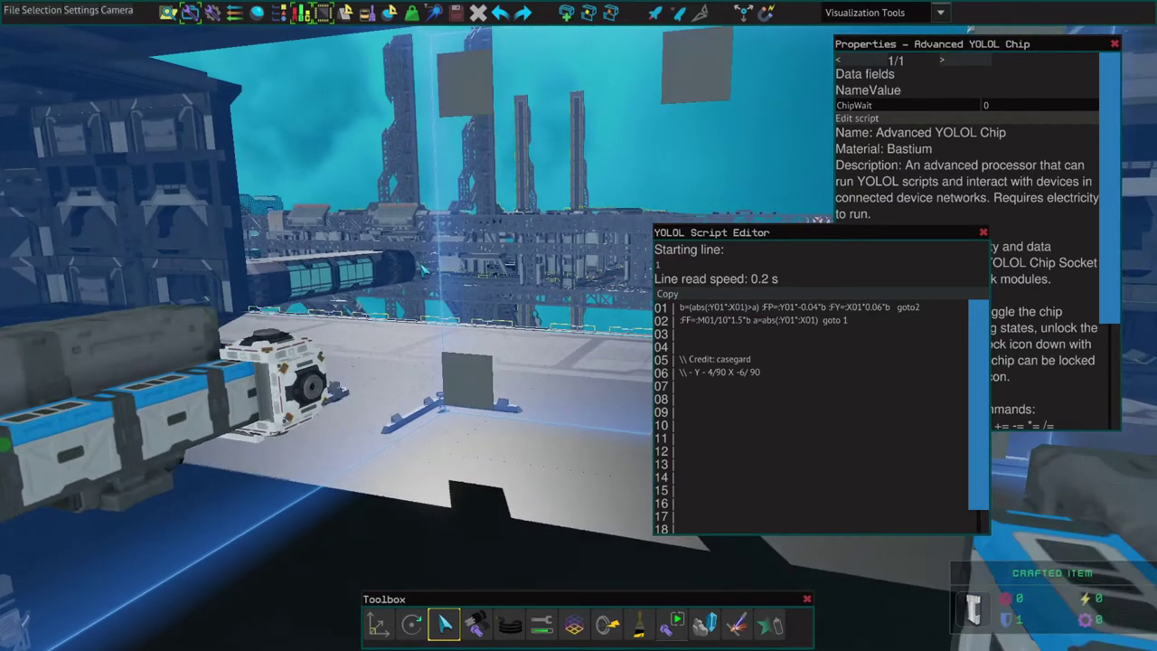
{"action": "key", "text": "s"}
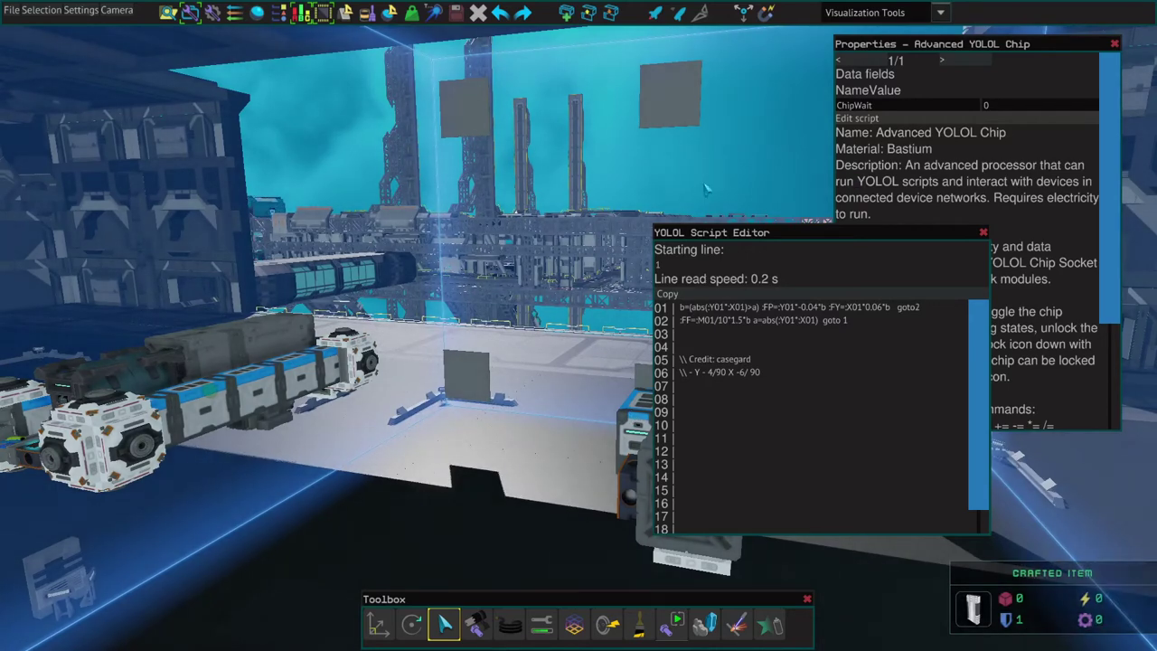
{"action": "key", "text": "a"}
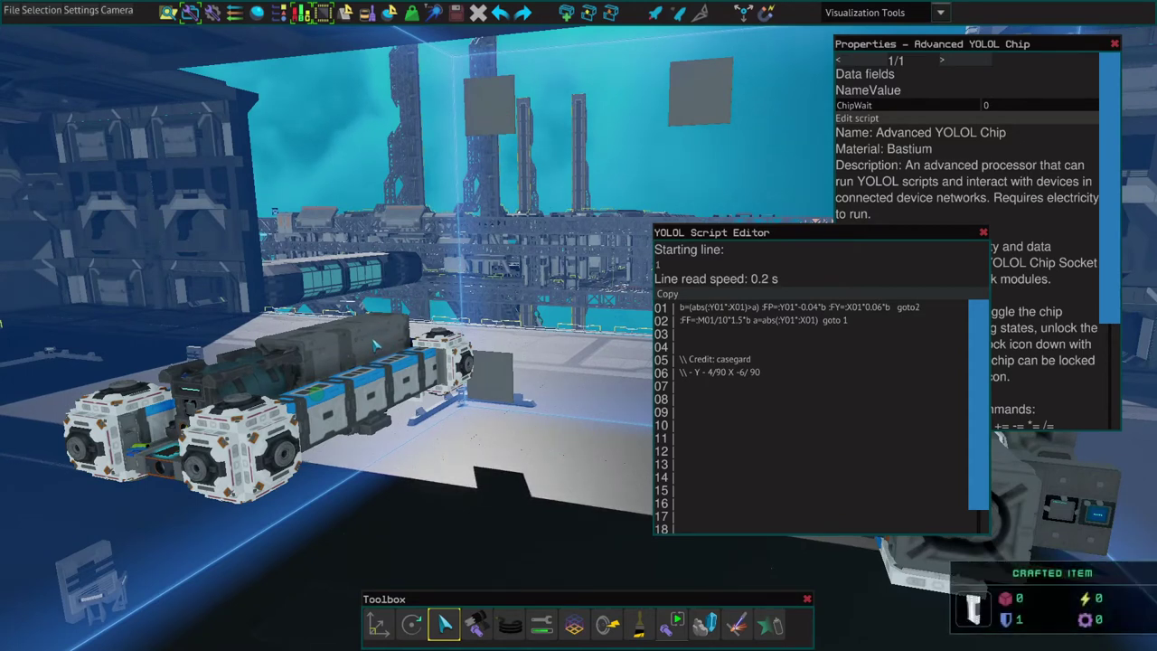
{"action": "scroll", "coordinate": [325, 324], "scroll_direction": "up", "scroll_amount": 1}
{"action": "scroll", "coordinate": [326, 323], "scroll_direction": "up", "scroll_amount": 1}
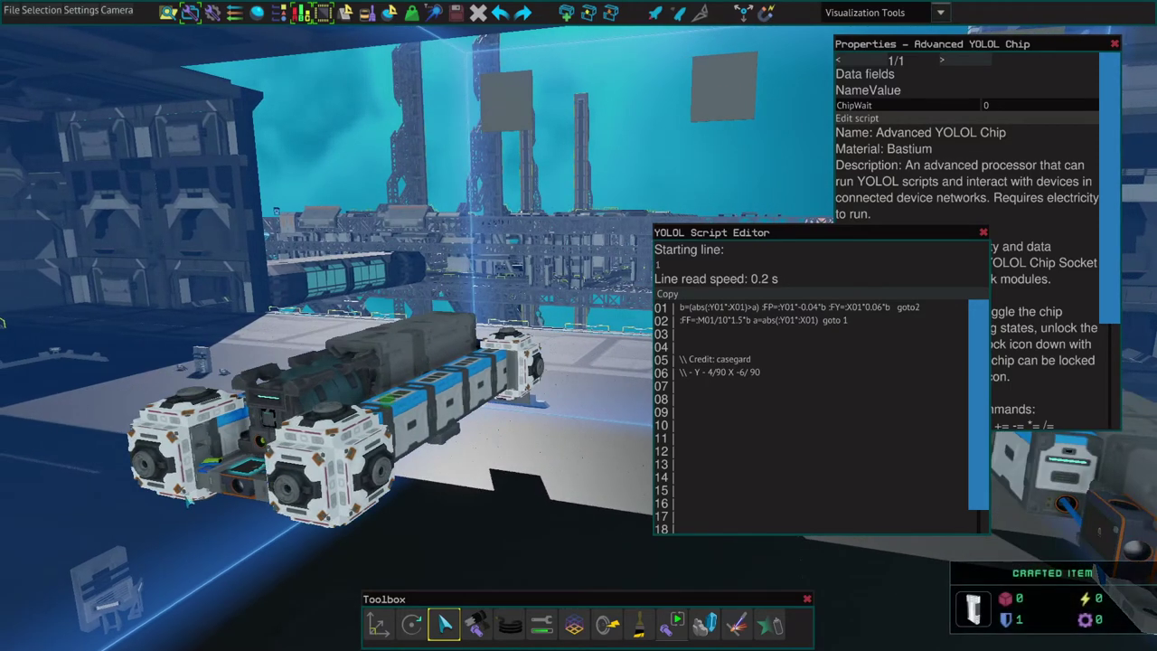
Replace the first :X01 inside line 02's abs() with :Y01, then enter test mode.
{"action": "key", "text": "s"}
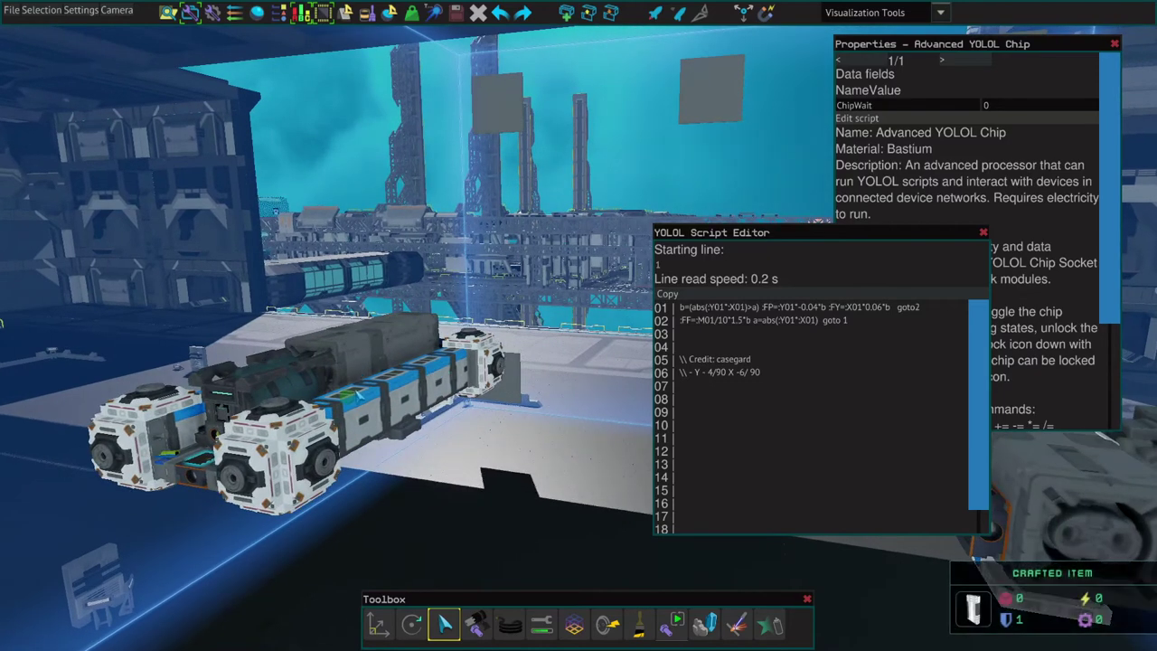
{"action": "key", "text": "w"}
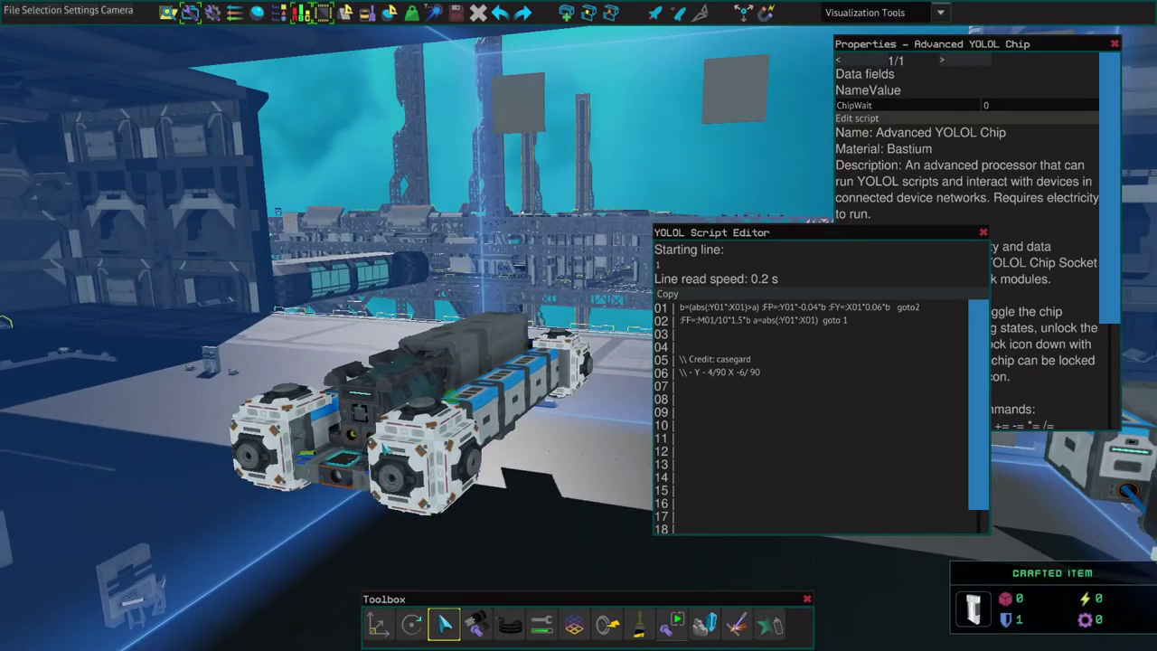
{"action": "left_click", "coordinate": [776, 321]}
{"action": "key", "text": "BackSpace"}
{"action": "type", "text": "Y"}
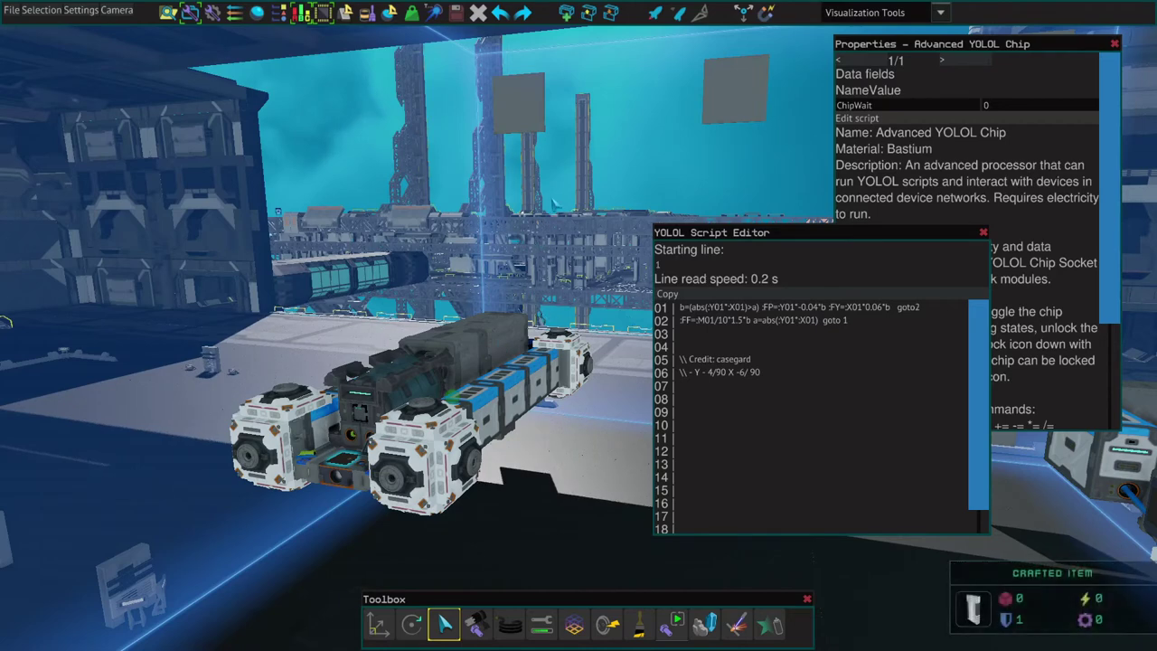
{"action": "key", "text": "d"}
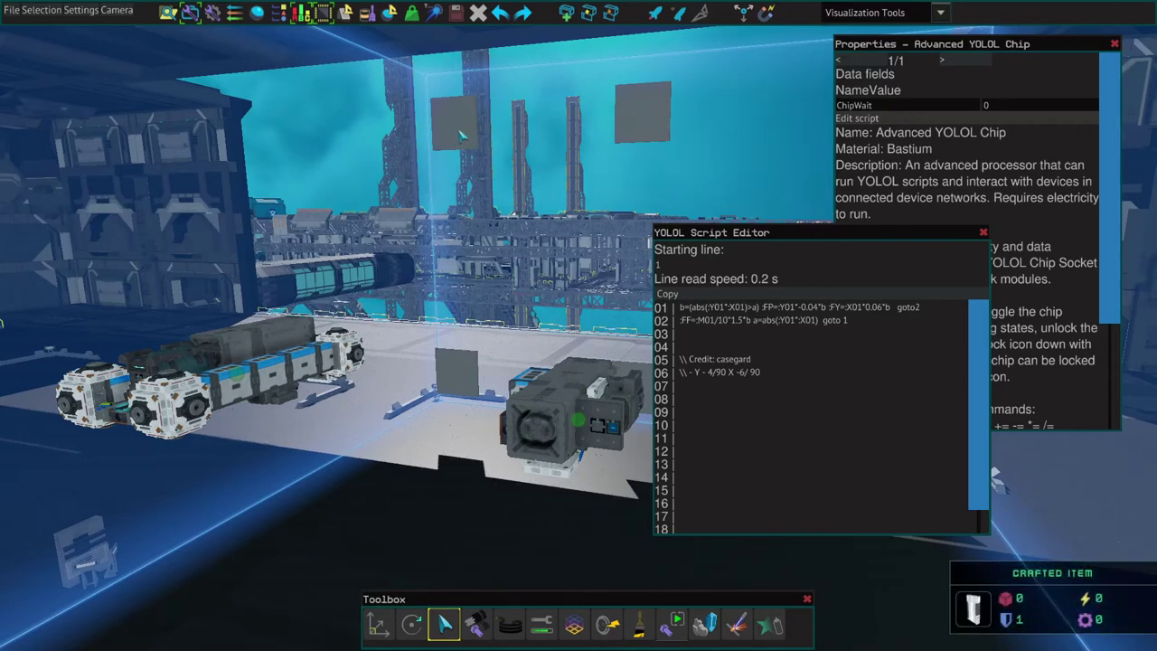
{"action": "key", "text": "F5"}
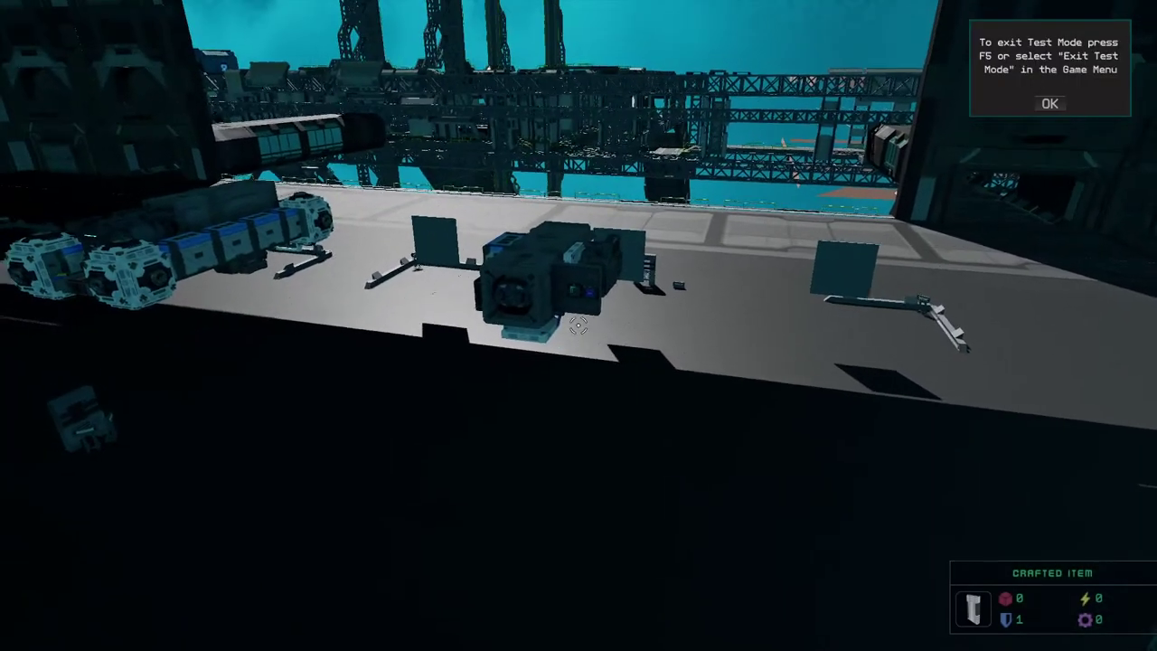
Walk up to the dark designator block, pick it up and step back.
{"action": "key", "text": "w"}
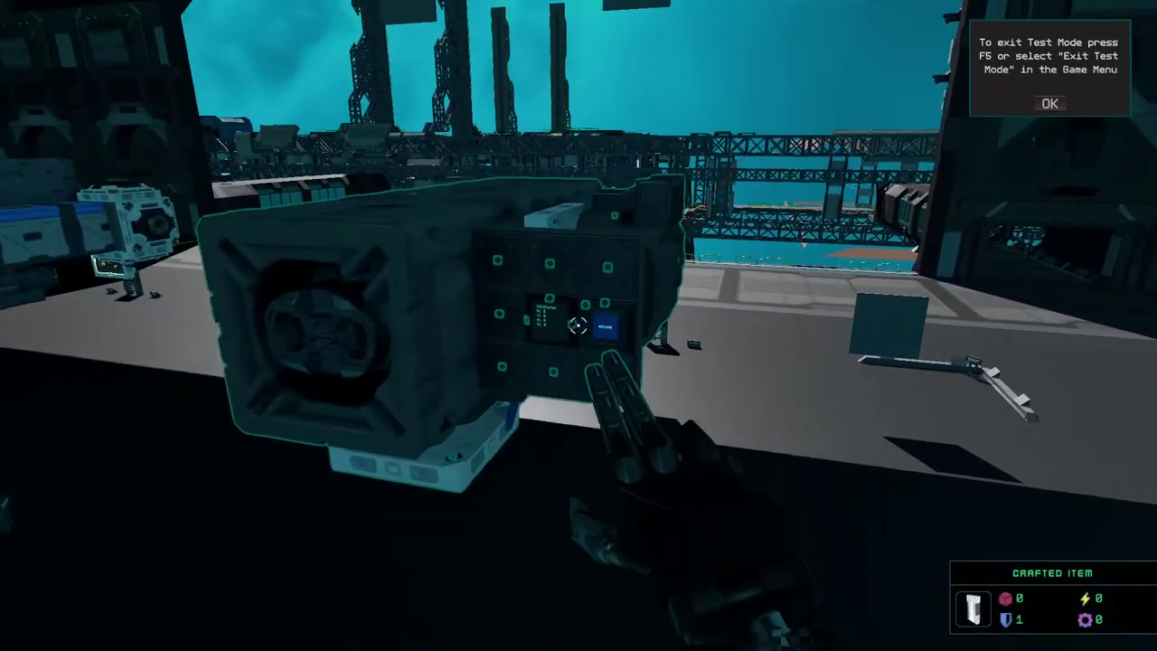
{"action": "key", "text": "s"}
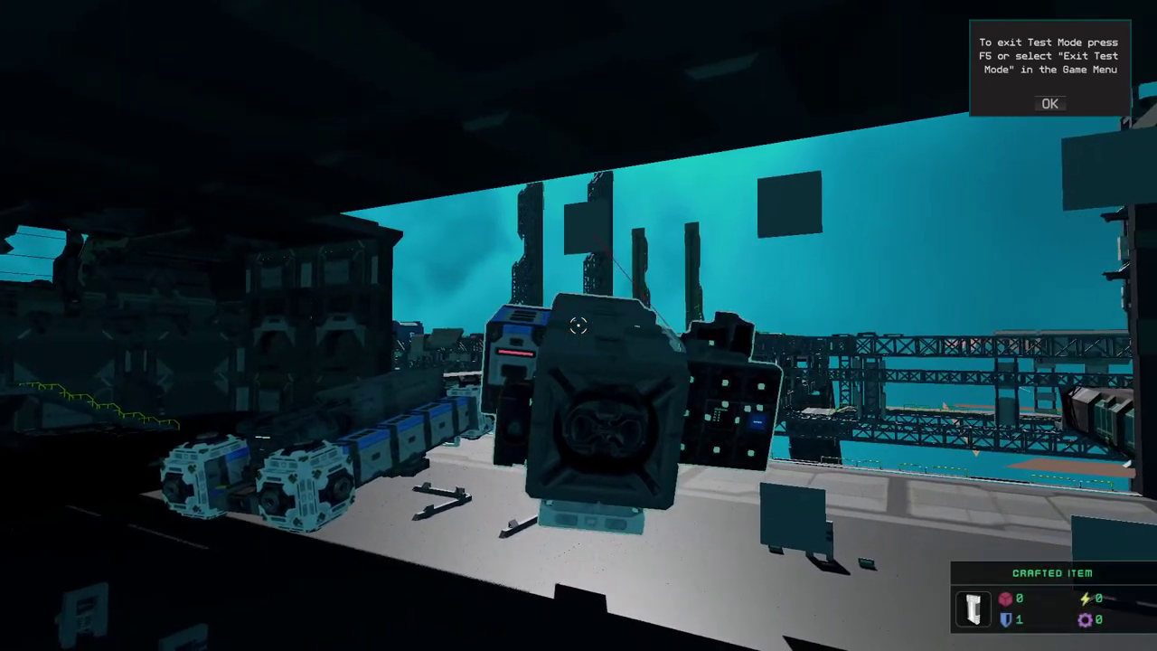
Fire the handheld laser designator at a target and back away to watch the drone fly.
{"action": "key", "text": "1"}
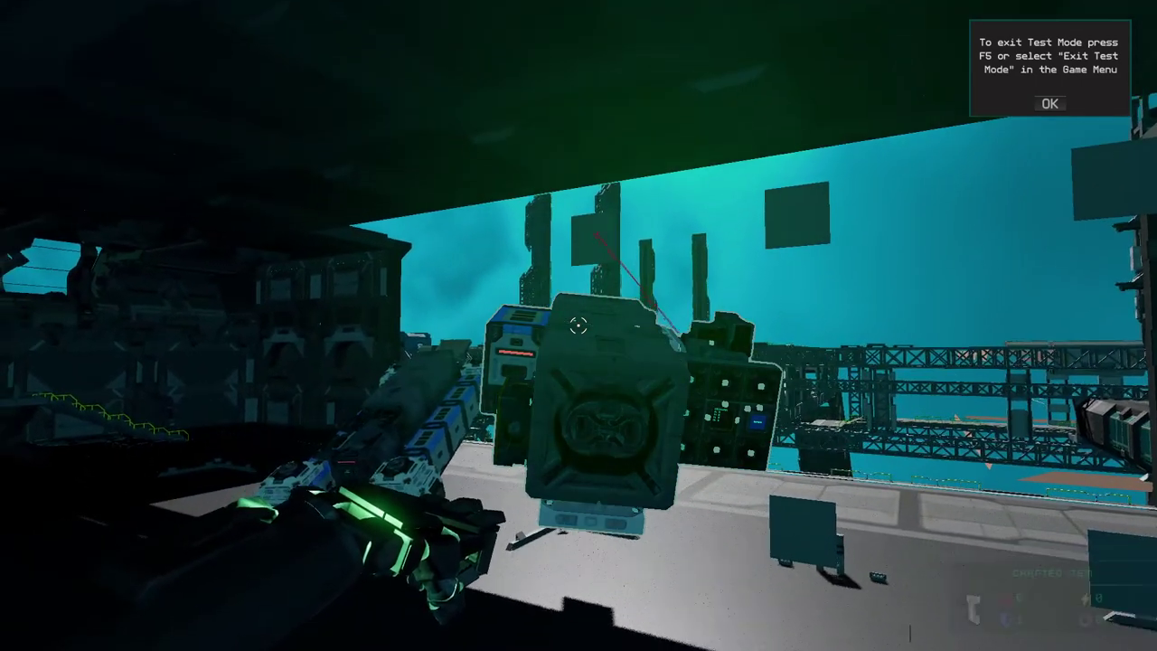
{"action": "left_click", "coordinate": [577, 326]}
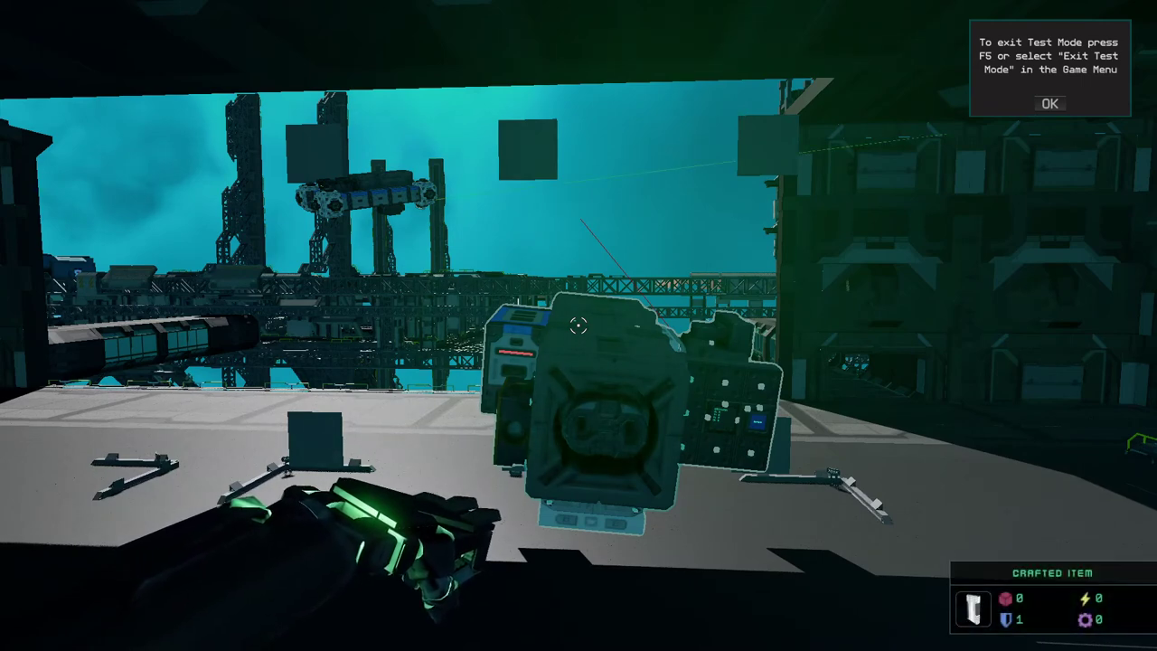
{"action": "key", "text": "s"}
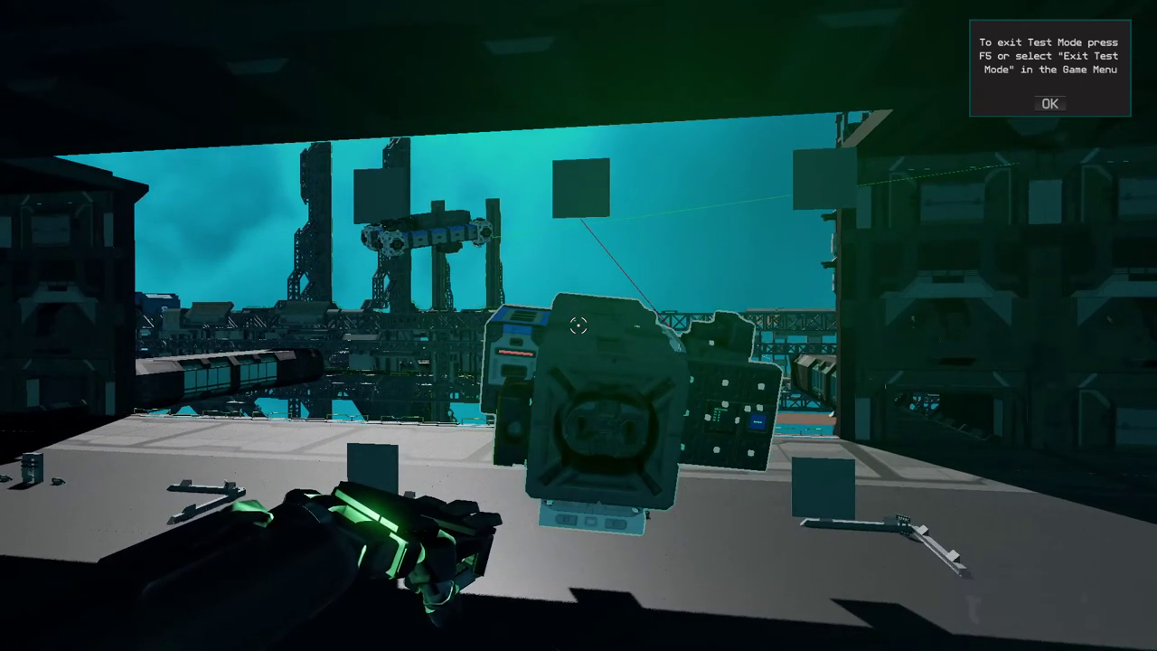
{"action": "key", "text": "s"}
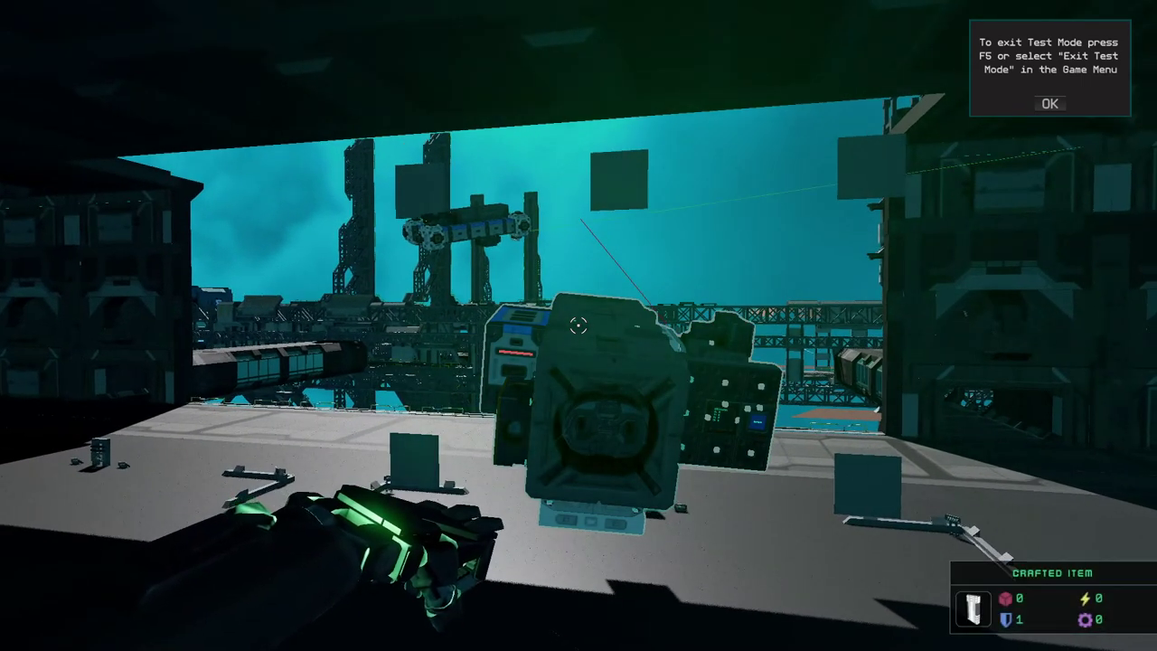